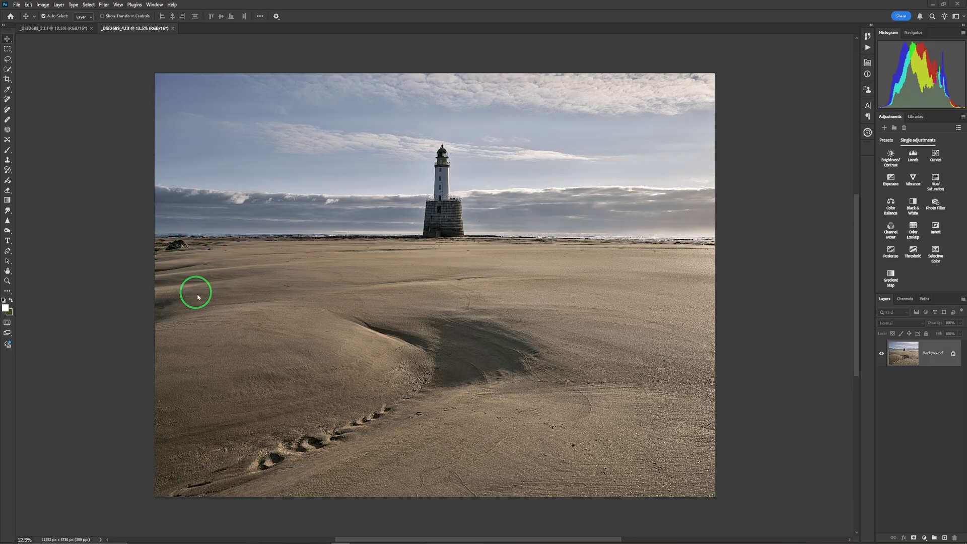
# Compare the _DSF2688_3.tif and _DSF2689_4.tif exposures, finishing on _DSF2688_3.tif
pyautogui.click(72, 28)
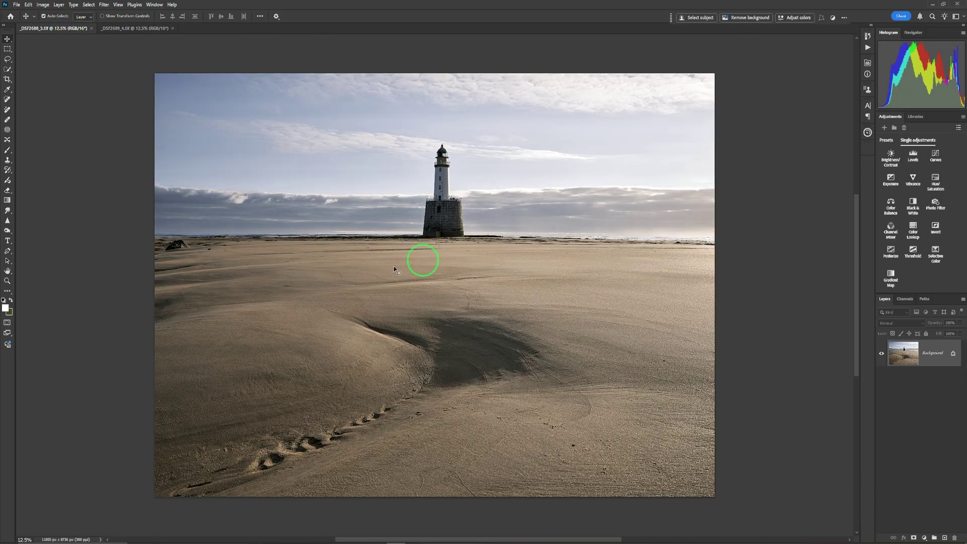
pyautogui.click(149, 31)
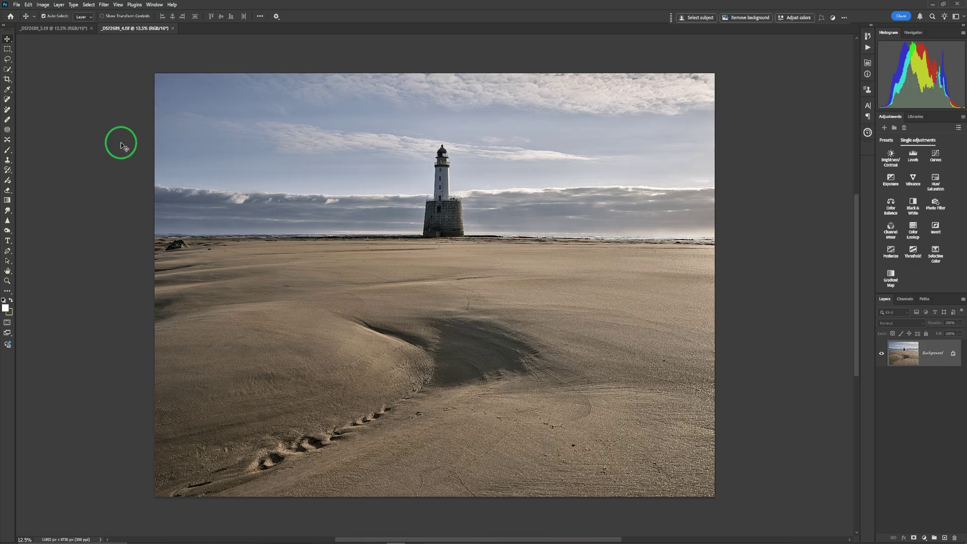
pyautogui.click(54, 28)
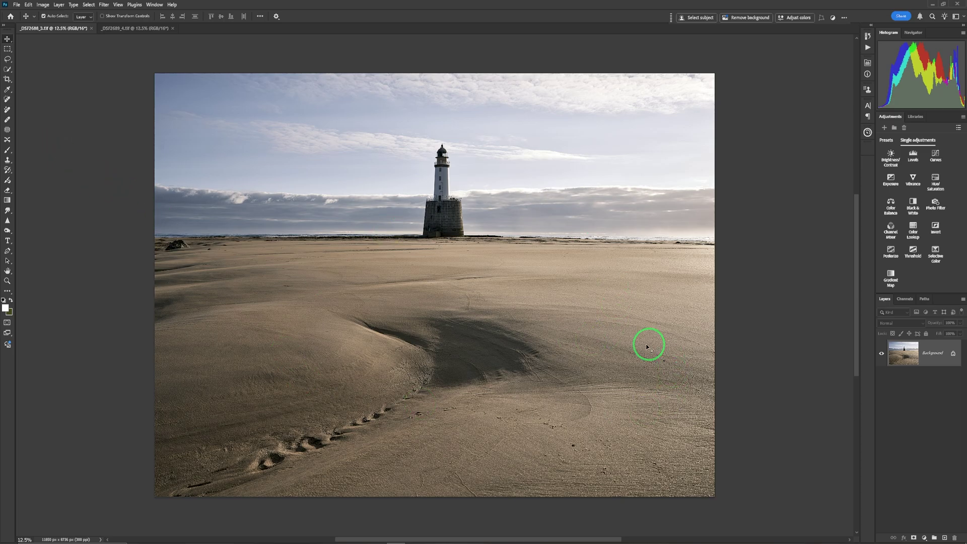
# Load the open _DSF2688_3.tif and _DSF2689_4.tif photos as layers with Load Files into Stack
pyautogui.click(17, 7)
pyautogui.moveTo(40, 202)
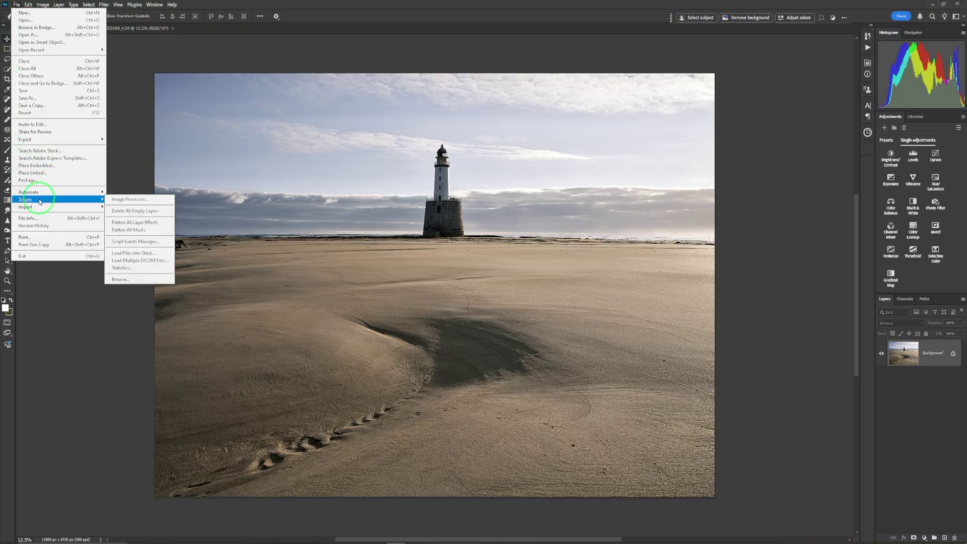
pyautogui.click(142, 254)
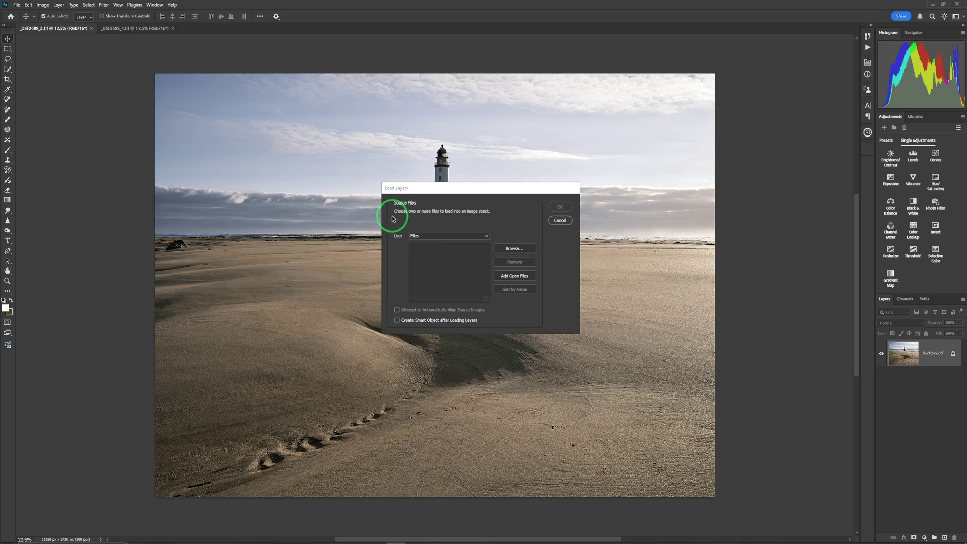
pyautogui.click(525, 279)
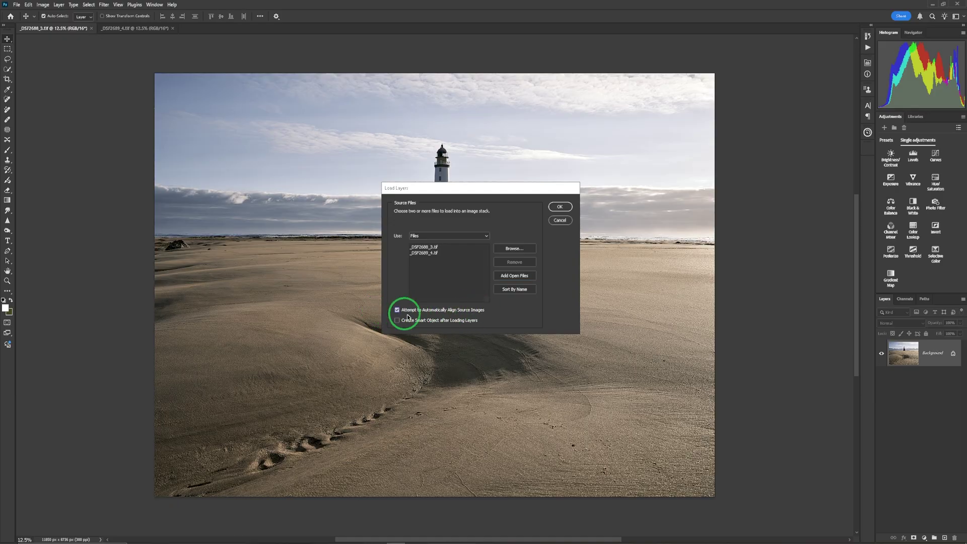
pyautogui.click(560, 207)
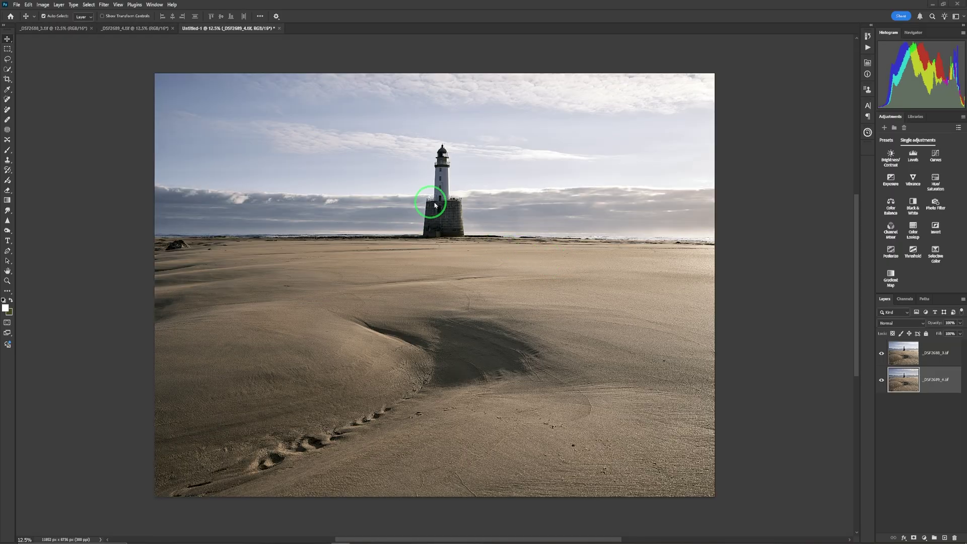
# Zoom in on the lighthouse and move the _DSF2689_4 layer above the other one
pyautogui.press('z')
pyautogui.moveTo(442, 205); pyautogui.dragTo(504, 197)
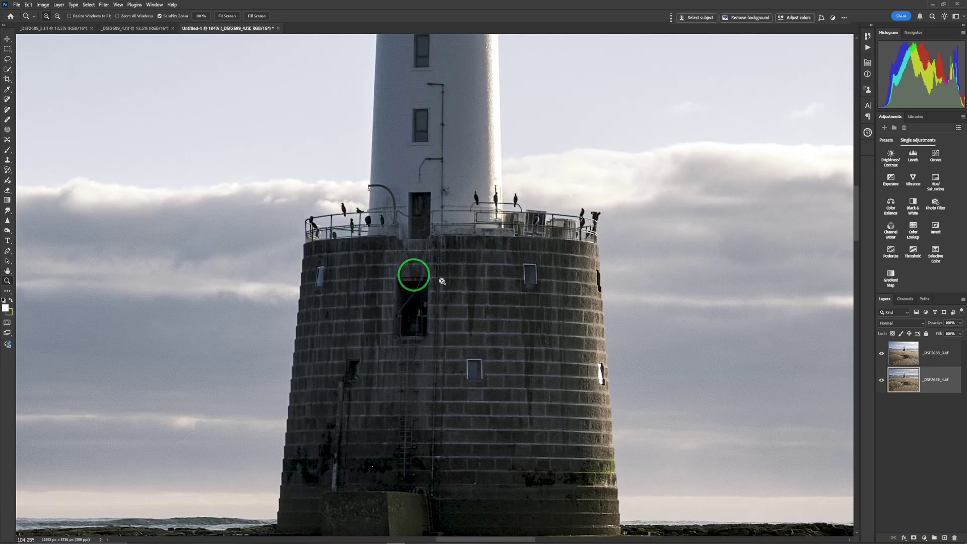
pyautogui.click(883, 354)
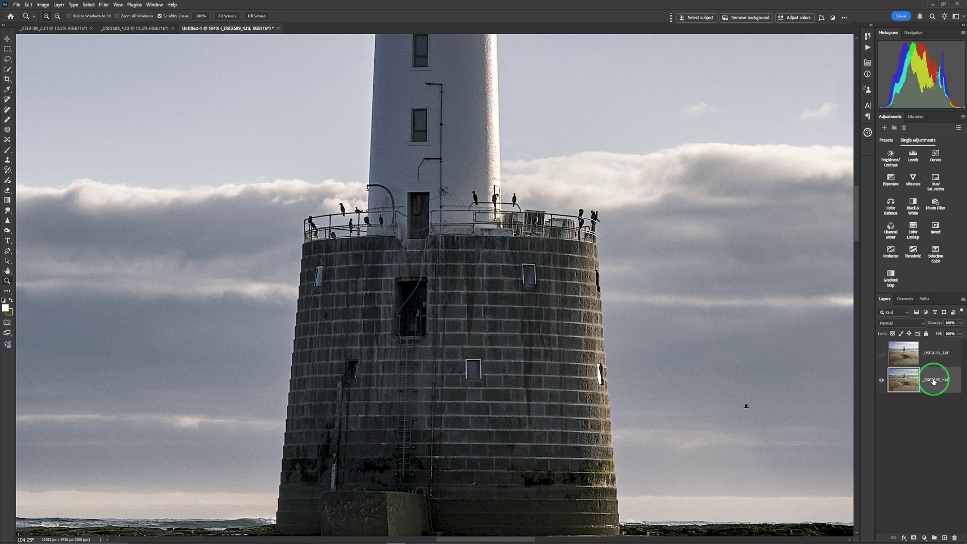
pyautogui.moveTo(939, 383); pyautogui.dragTo(947, 351)
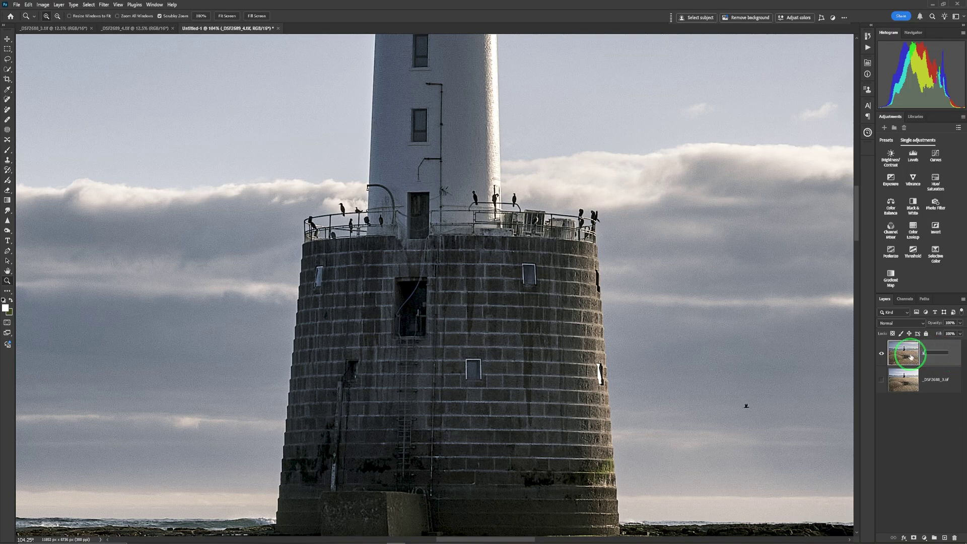
# Name the top layer 'lighthouse' and the bottom layer 'sand'
pyautogui.click(931, 381)
pyautogui.doubleClick(932, 381)
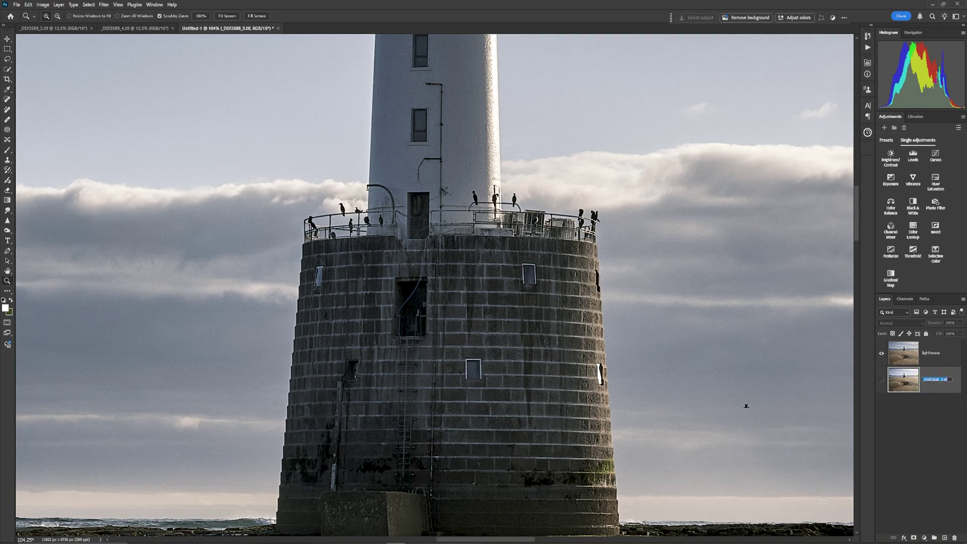
pyautogui.write('sand')
pyautogui.click(909, 440)
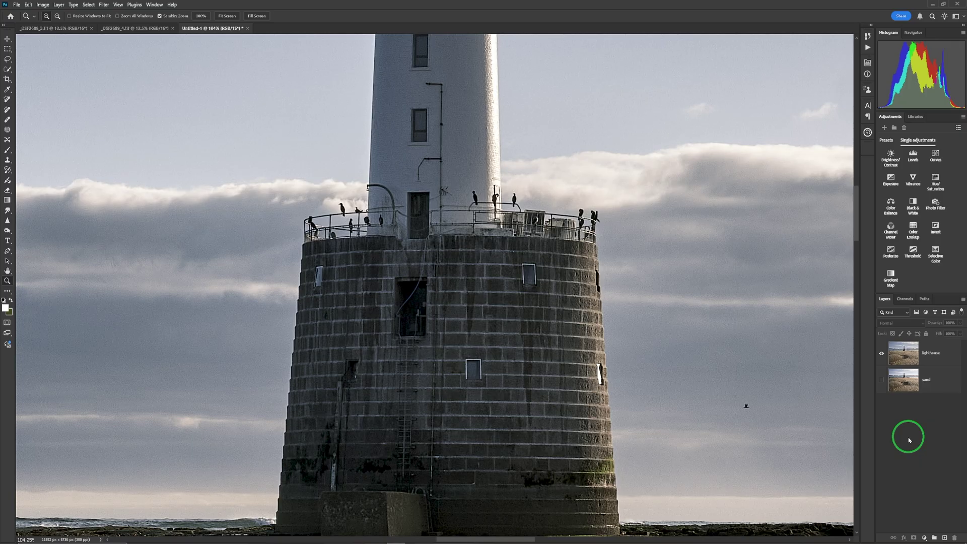
# Zoom into the sand and hide and show the lighthouse layer twice to compare detail, ending with both visible
pyautogui.hotkey('ctrl', '0')
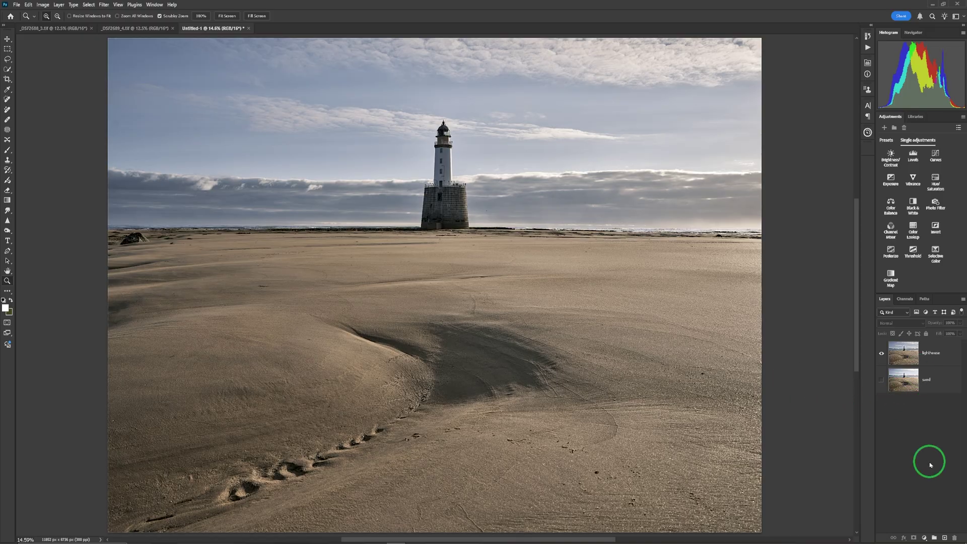
pyautogui.moveTo(446, 255); pyautogui.dragTo(498, 256)
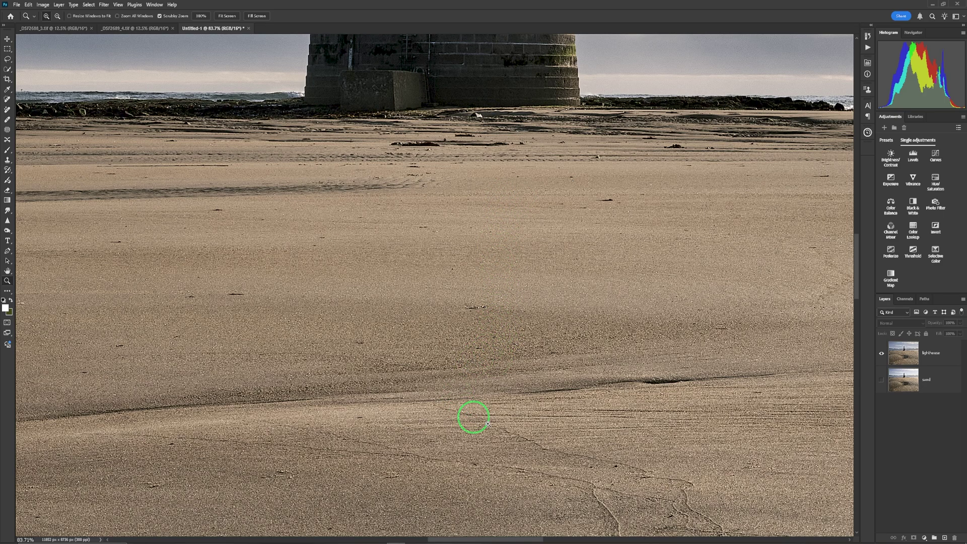
pyautogui.click(882, 354)
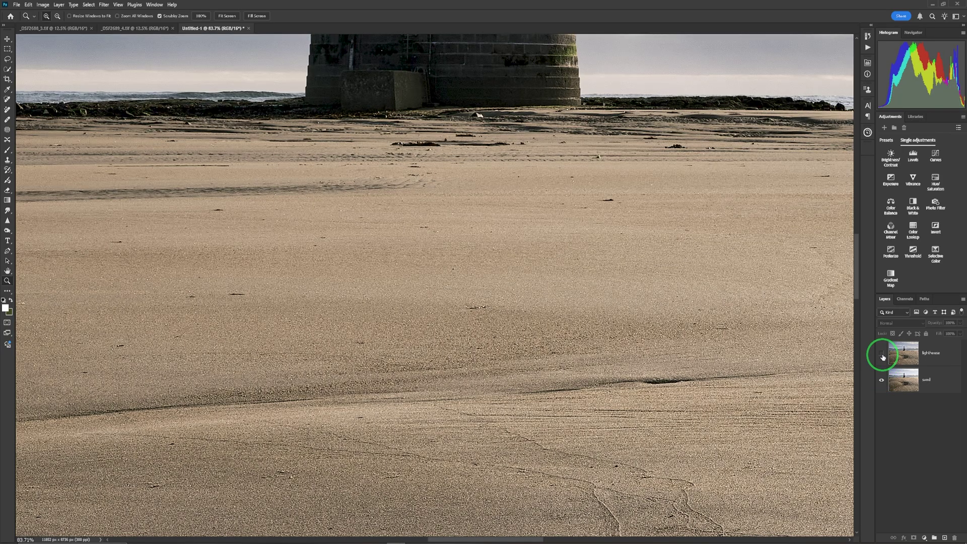
pyautogui.click(882, 355)
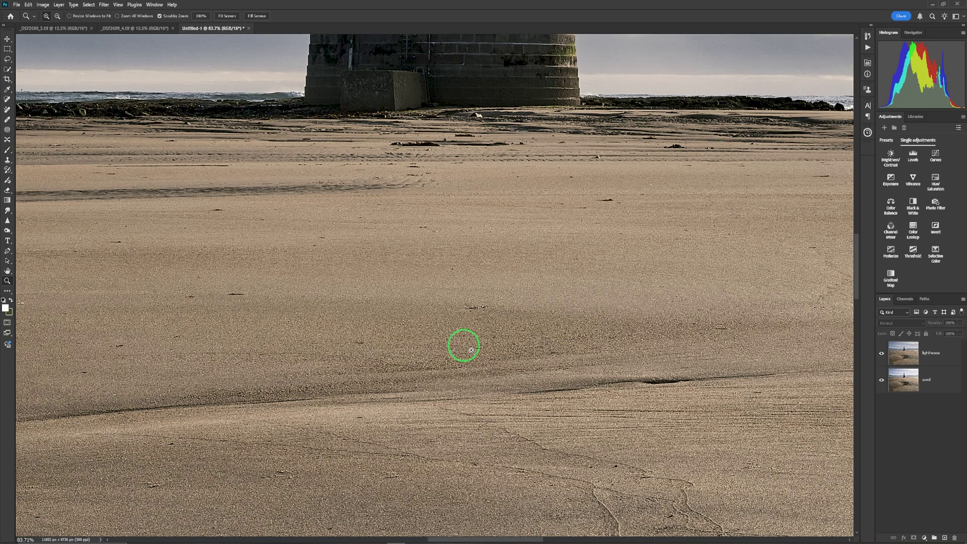
pyautogui.click(883, 355)
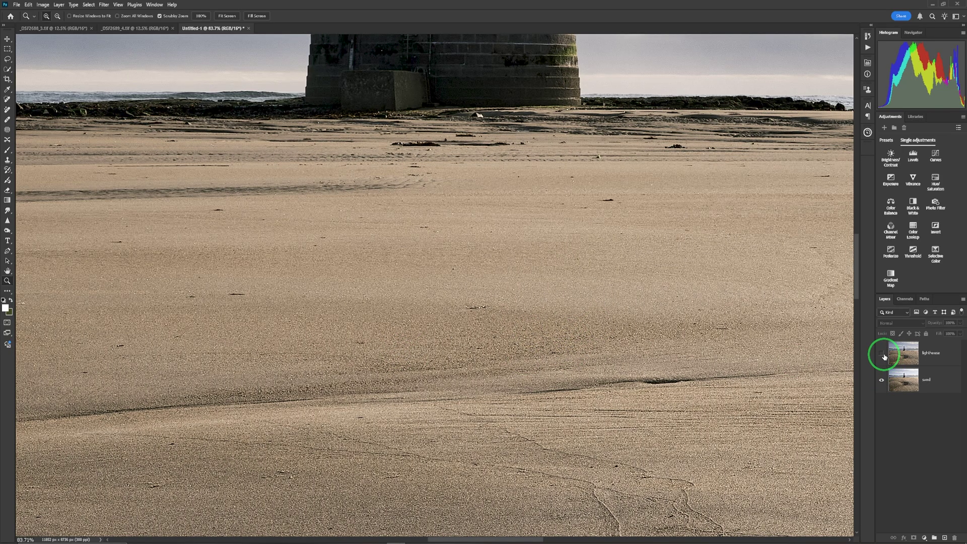
pyautogui.click(884, 356)
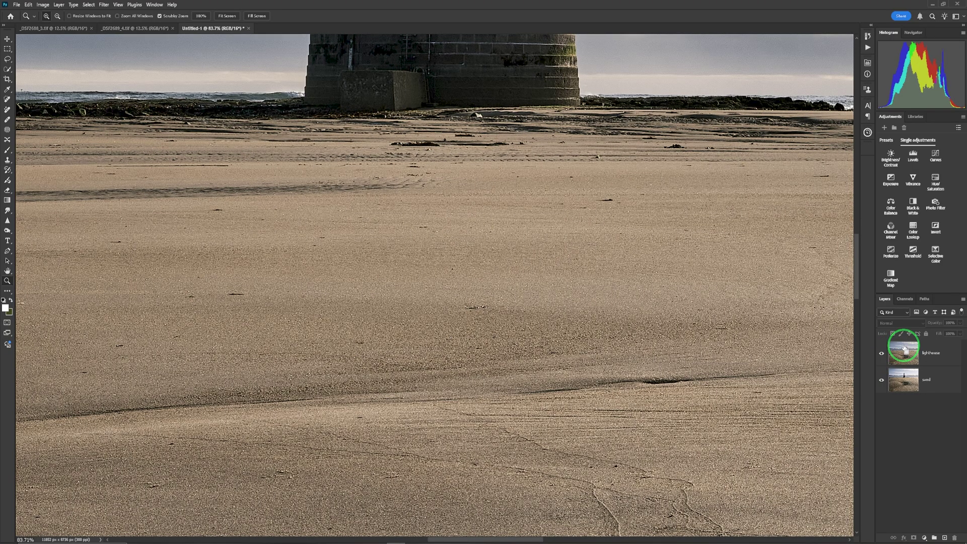
pyautogui.hotkey('ctrl', '0')
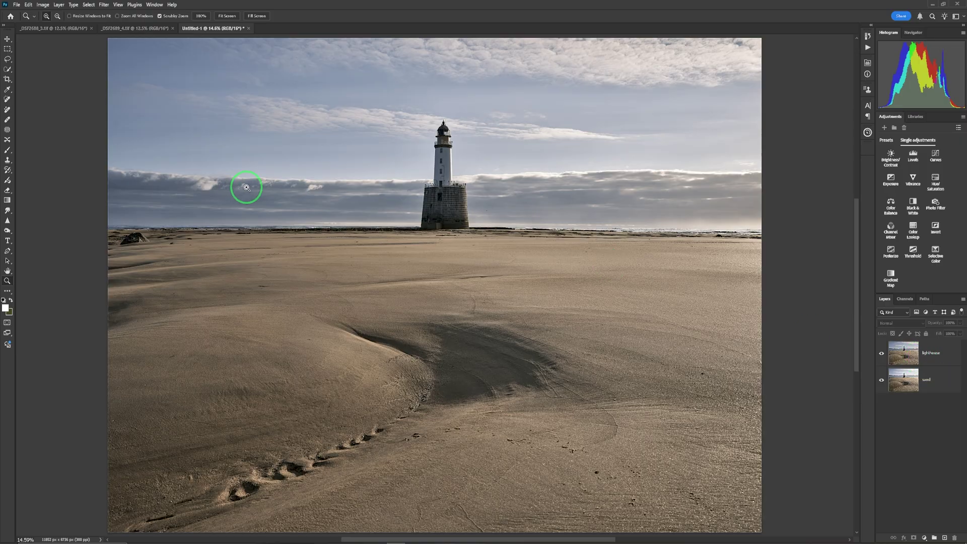
# Show rulers, add a horizontal guide across the sand below the horizon, and select the lighthouse layer
pyautogui.hotkey('ctrl', 'r')
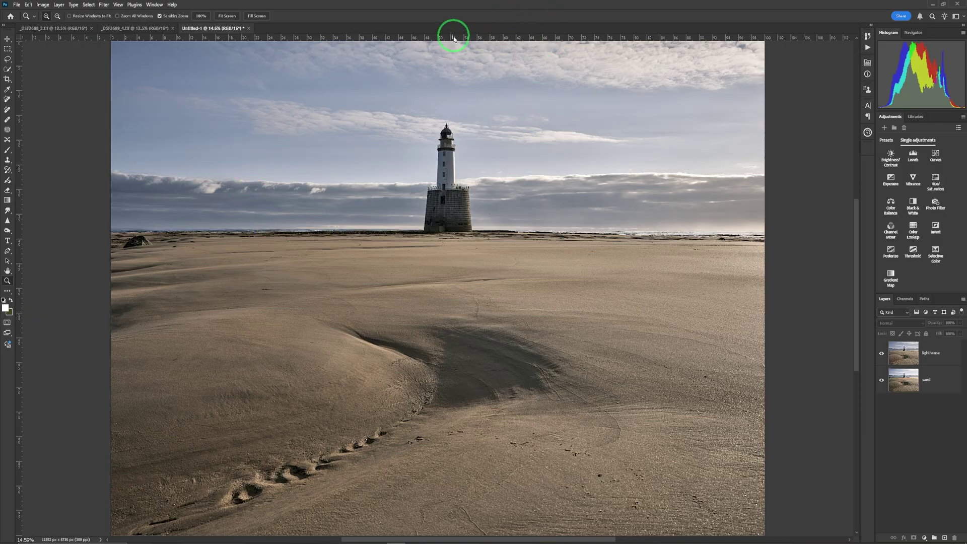
pyautogui.moveTo(454, 39); pyautogui.dragTo(449, 274)
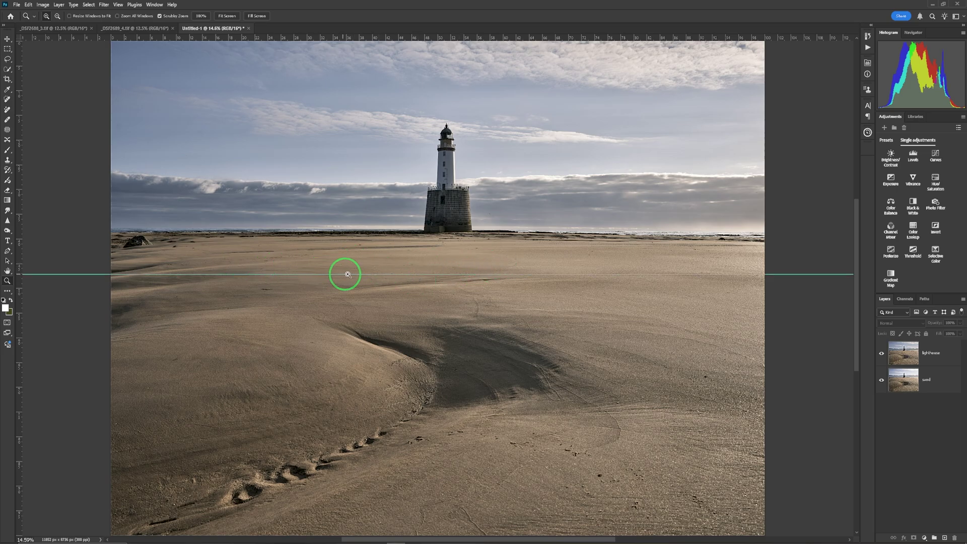
pyautogui.click(938, 359)
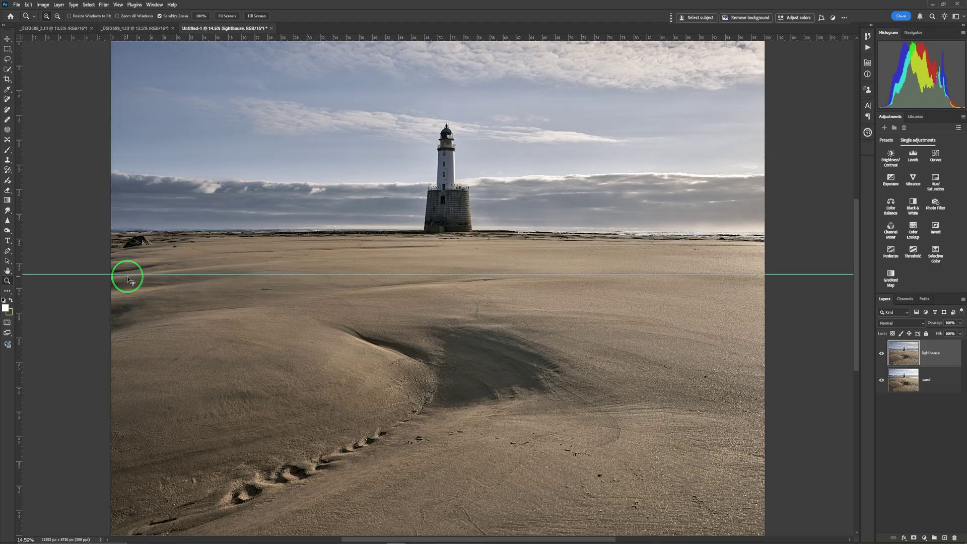
# Free-transform the lighthouse layer, scaling it to about 120% and repositioning it
pyautogui.hotkey('ctrl', 't')
pyautogui.hotkey('ctrl', '-')
pyautogui.hotkey('ctrl', '-')
pyautogui.hotkey('ctrl', '-')
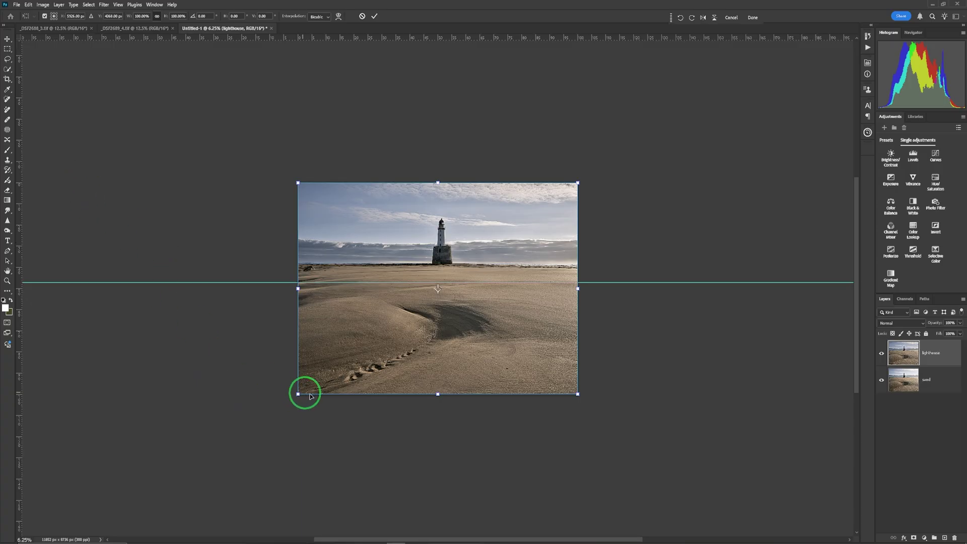
pyautogui.moveTo(438, 395); pyautogui.dragTo(437, 428)
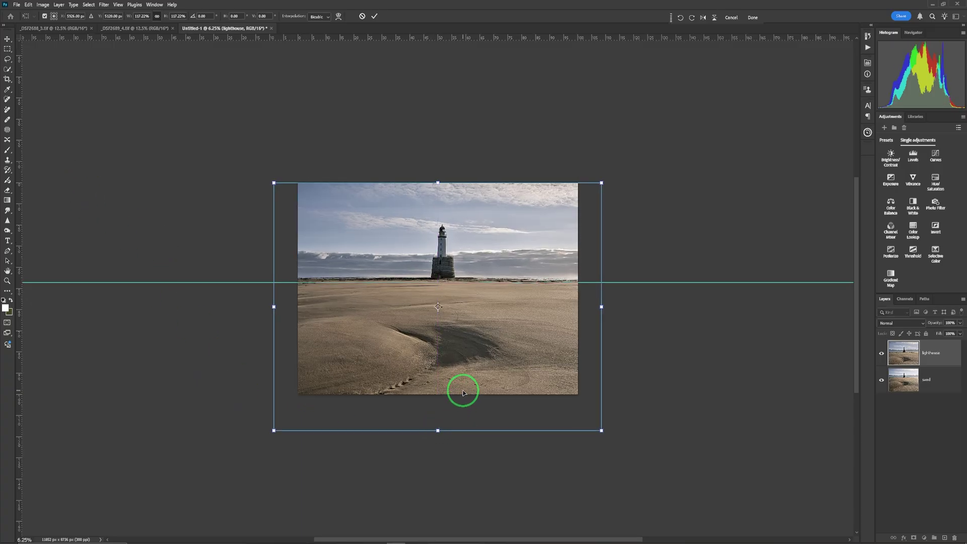
pyautogui.moveTo(464, 393); pyautogui.dragTo(463, 380)
pyautogui.moveTo(440, 417); pyautogui.dragTo(440, 423)
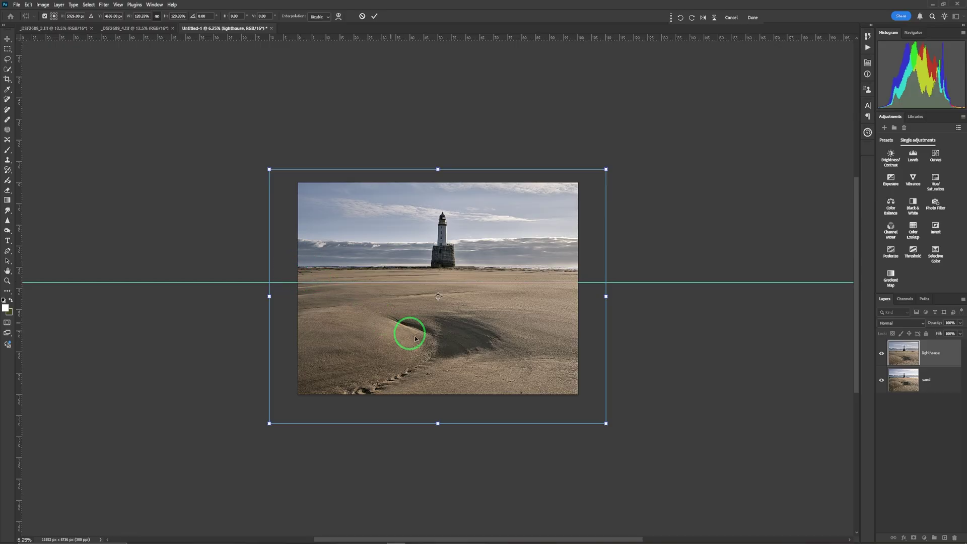
pyautogui.moveTo(451, 358); pyautogui.dragTo(448, 351)
# Hide and show the lighthouse layer to check alignment, then zoom toward the horizon and lighthouse
pyautogui.click(882, 356)
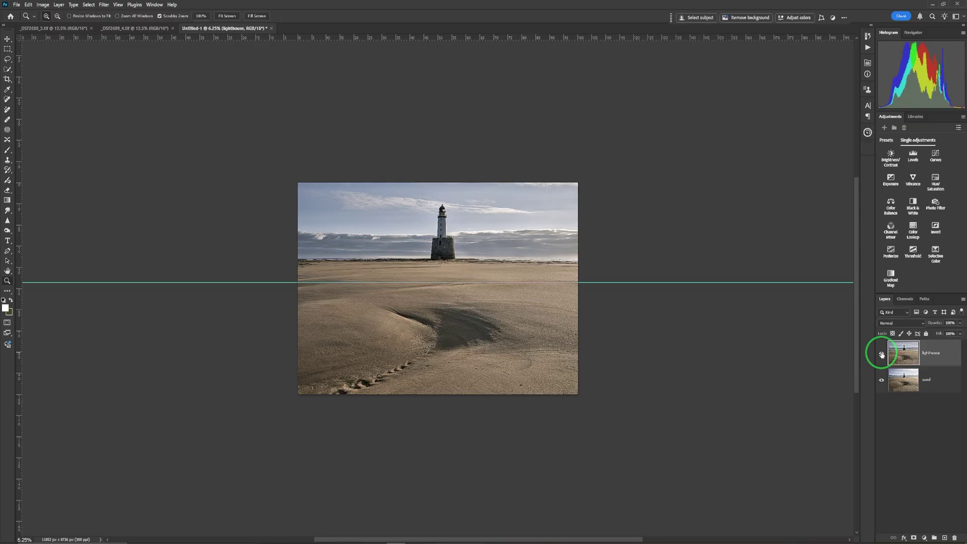
pyautogui.click(882, 355)
pyautogui.moveTo(447, 282); pyautogui.dragTo(476, 282)
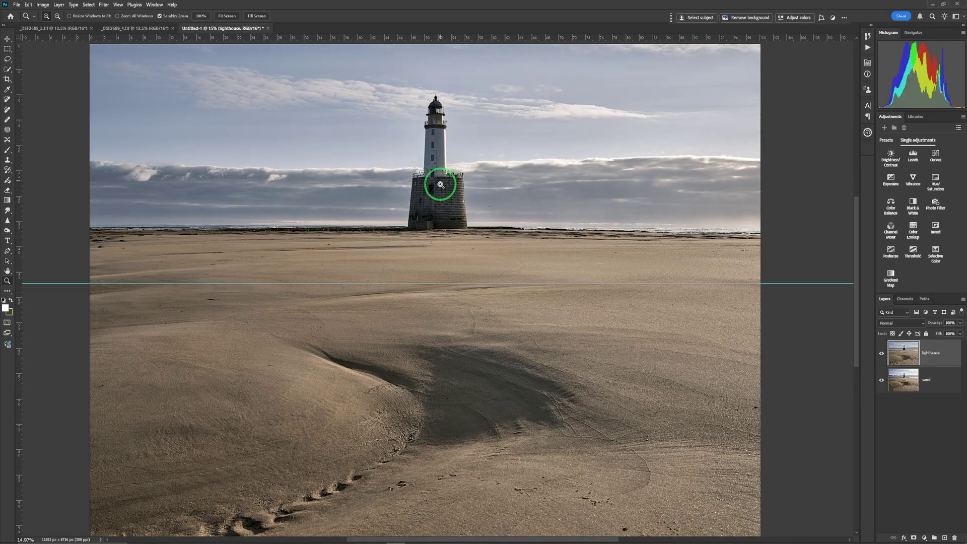
pyautogui.moveTo(441, 184); pyautogui.dragTo(467, 173)
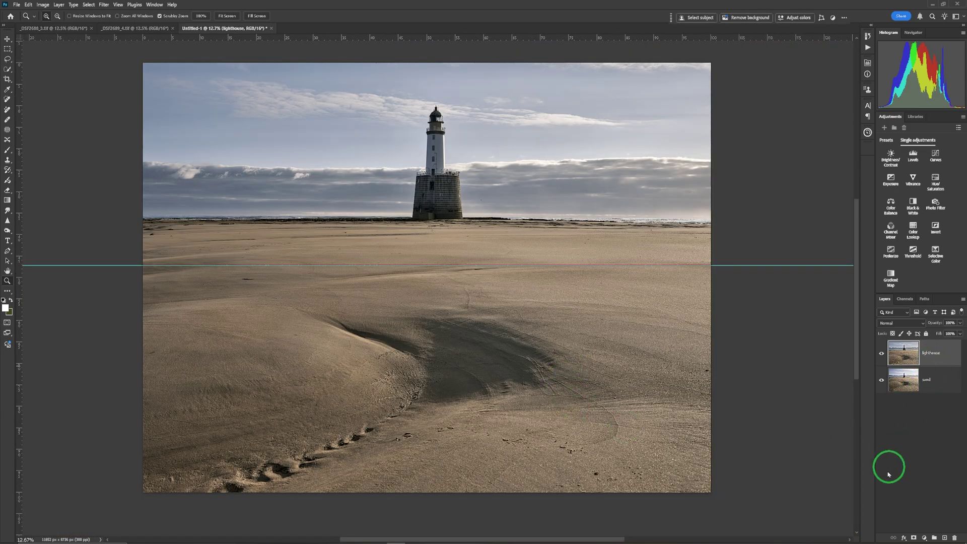
# Add a layer mask to the lighthouse layer and drag a black gradient upward to fade it into the sand
pyautogui.click(914, 538)
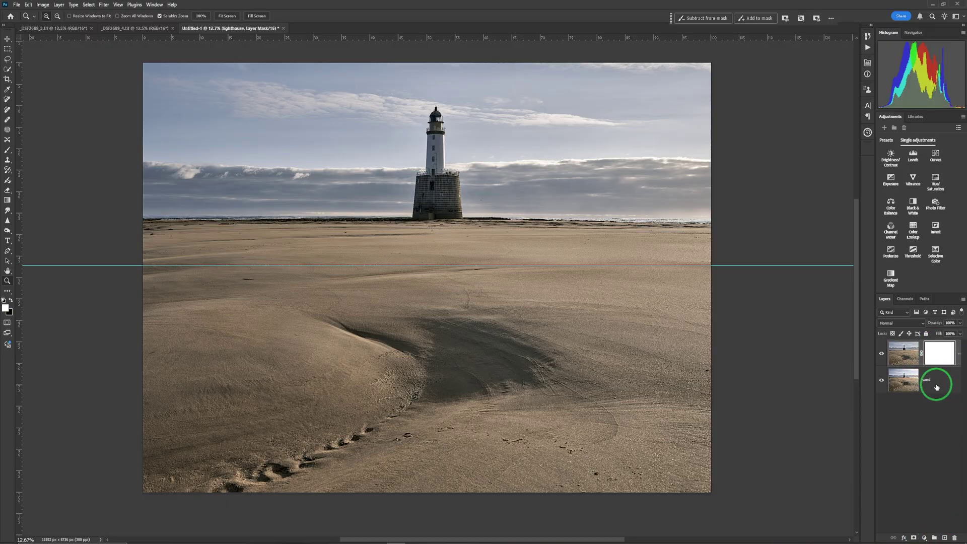
pyautogui.click(11, 301)
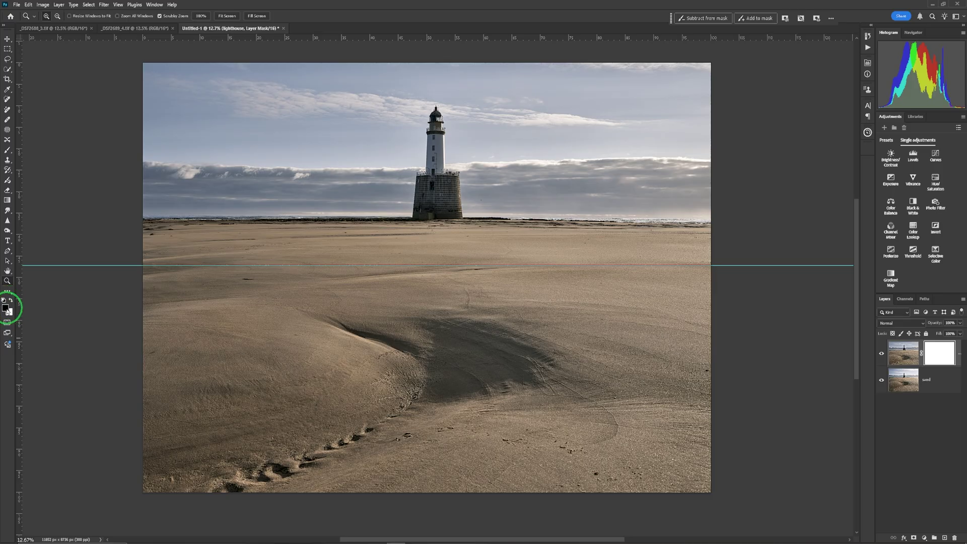
pyautogui.click(7, 201)
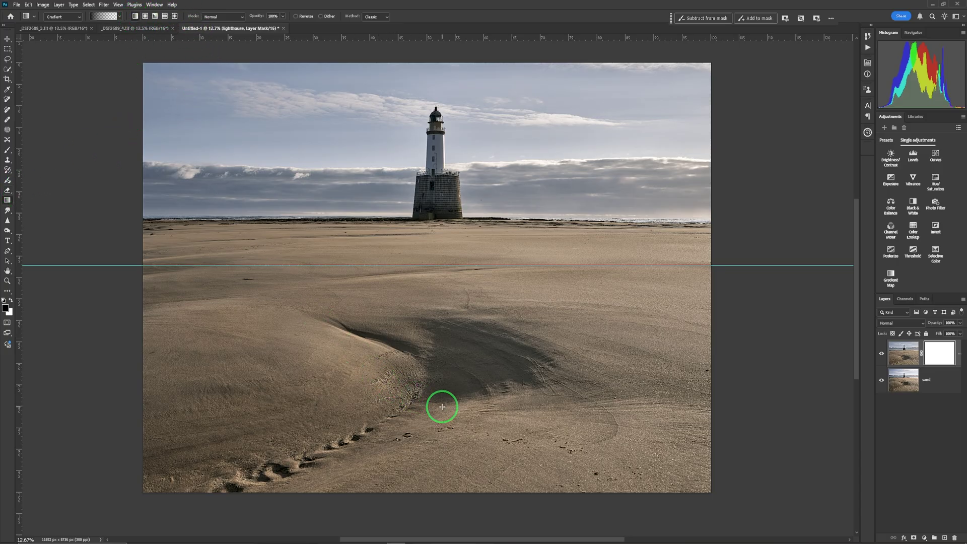
pyautogui.moveTo(441, 311); pyautogui.dragTo(440, 247)
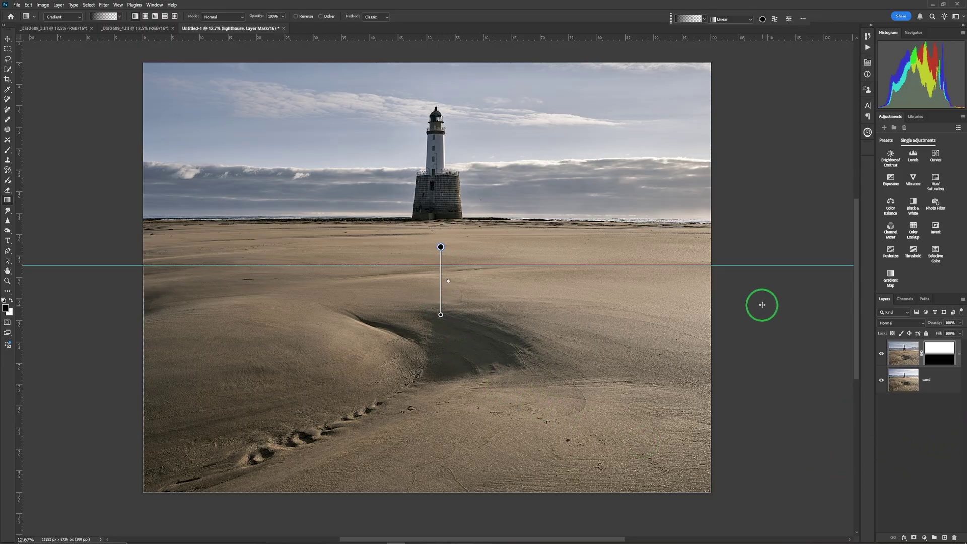
pyautogui.click(8, 39)
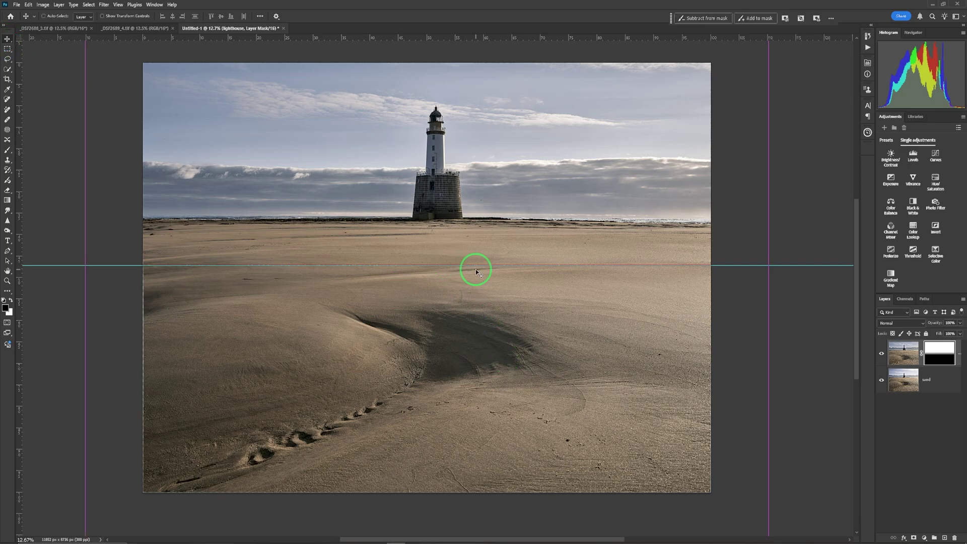
# Hide the guides, then zoom in and pan across the beach to inspect the sand blend
pyautogui.hotkey('ctrl', ';')
pyautogui.press('z')
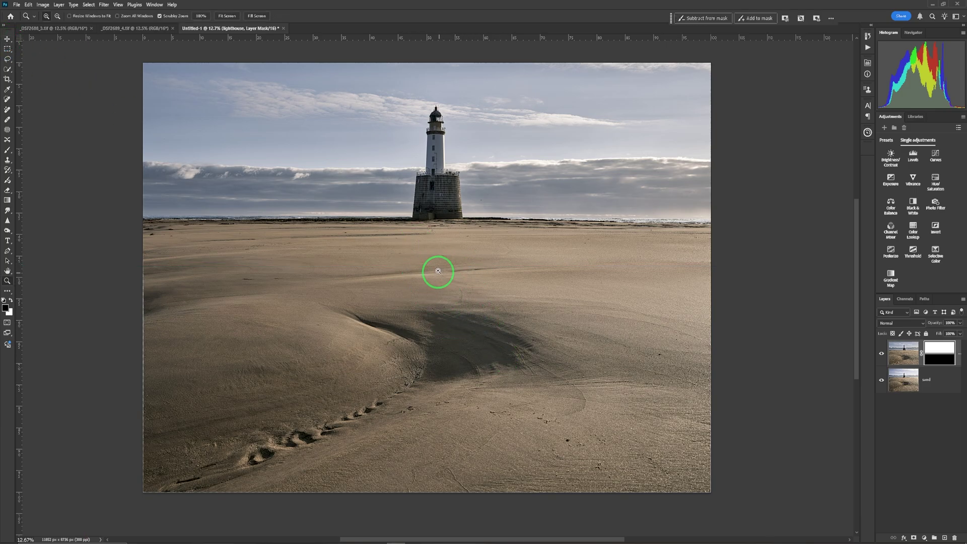
pyautogui.moveTo(437, 270); pyautogui.dragTo(483, 268)
pyautogui.press('v')
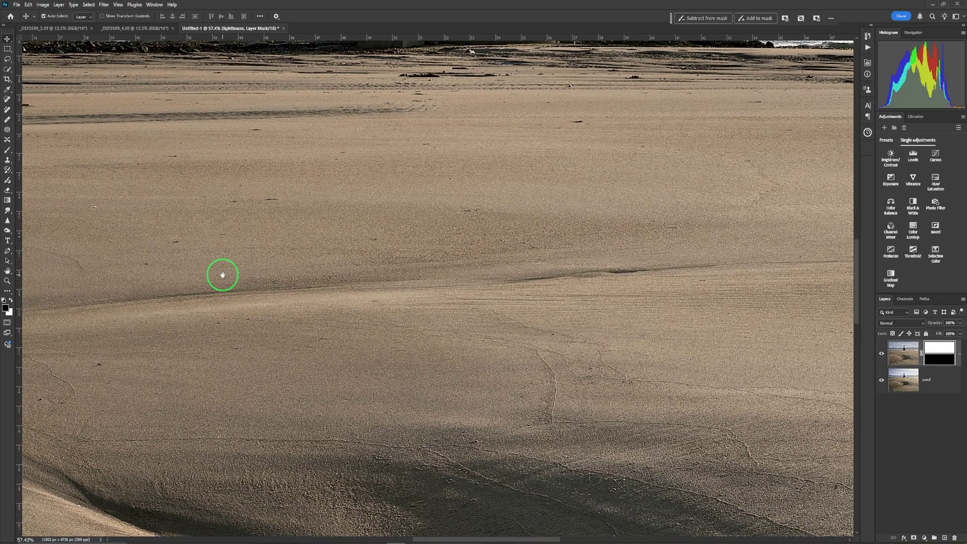
pyautogui.moveTo(222, 274); pyautogui.dragTo(622, 320)
pyautogui.moveTo(313, 318); pyautogui.dragTo(566, 322)
pyautogui.moveTo(254, 326)
pyautogui.mouseDown()
pyautogui.moveTo(573, 327)
pyautogui.moveTo(252, 316)
pyautogui.mouseUp()
pyautogui.click(724, 352)
pyautogui.moveTo(724, 352); pyautogui.dragTo(410, 349)
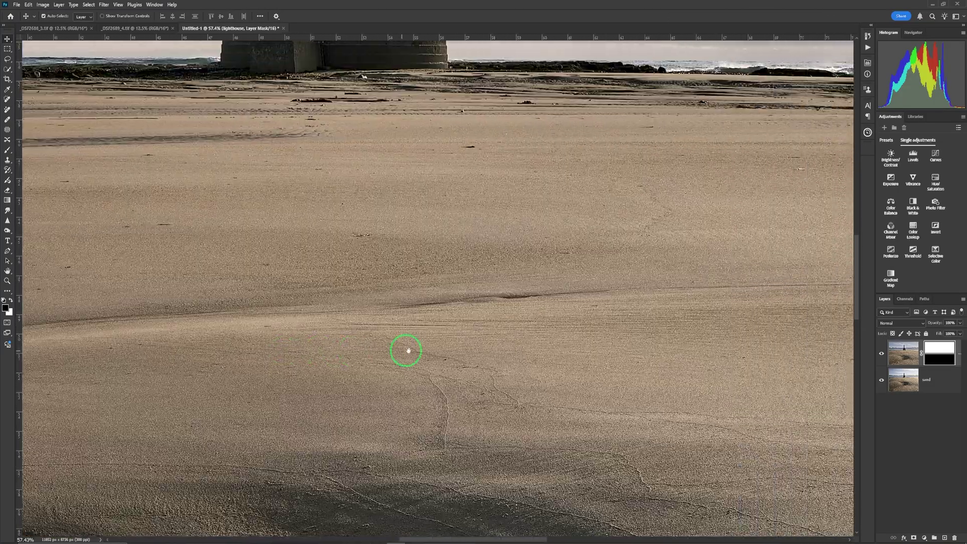
pyautogui.moveTo(740, 378); pyautogui.dragTo(470, 373)
pyautogui.moveTo(606, 372); pyautogui.dragTo(724, 373)
# Fit the image and hide and show the lighthouse layer to compare the blend
pyautogui.hotkey('ctrl', '0')
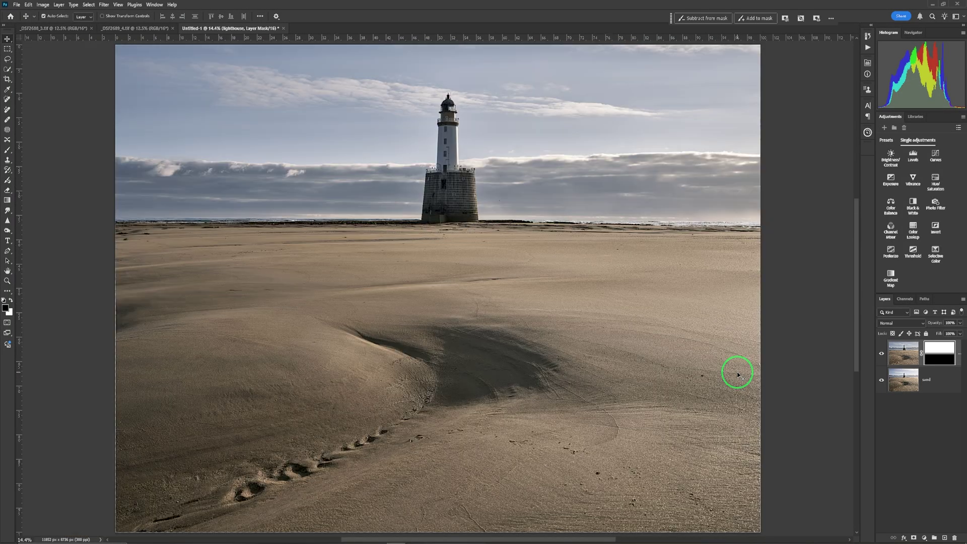
pyautogui.click(882, 354)
pyautogui.click(881, 355)
pyautogui.click(881, 355)
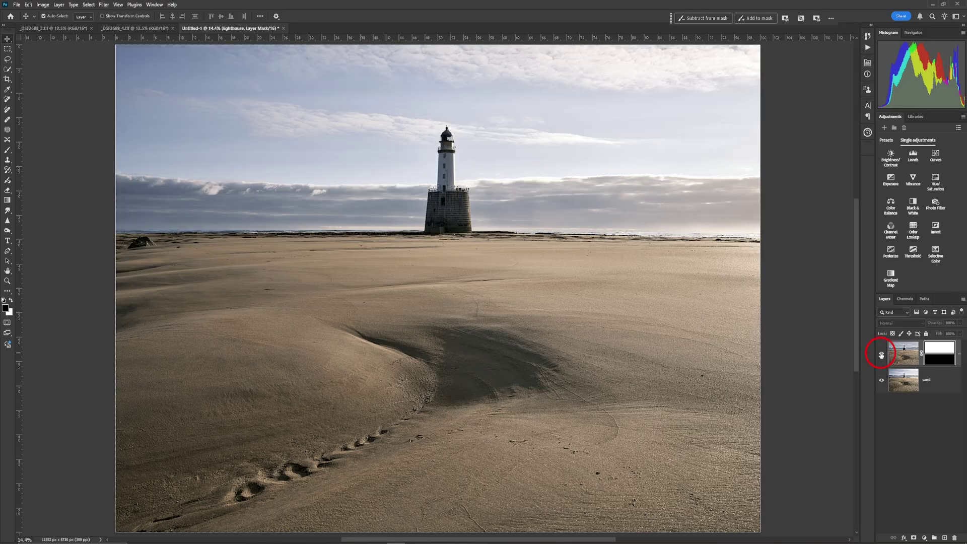
pyautogui.click(881, 356)
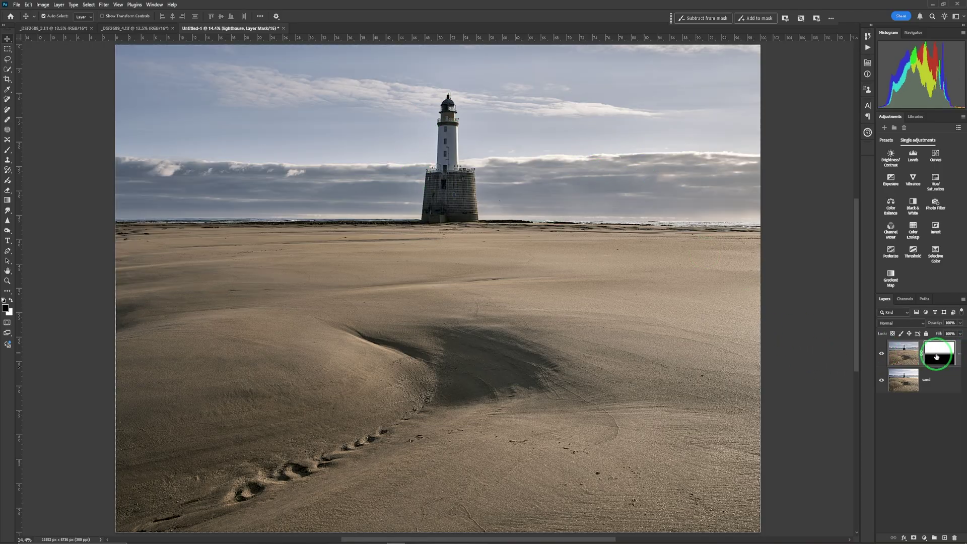
pyautogui.click(448, 131)
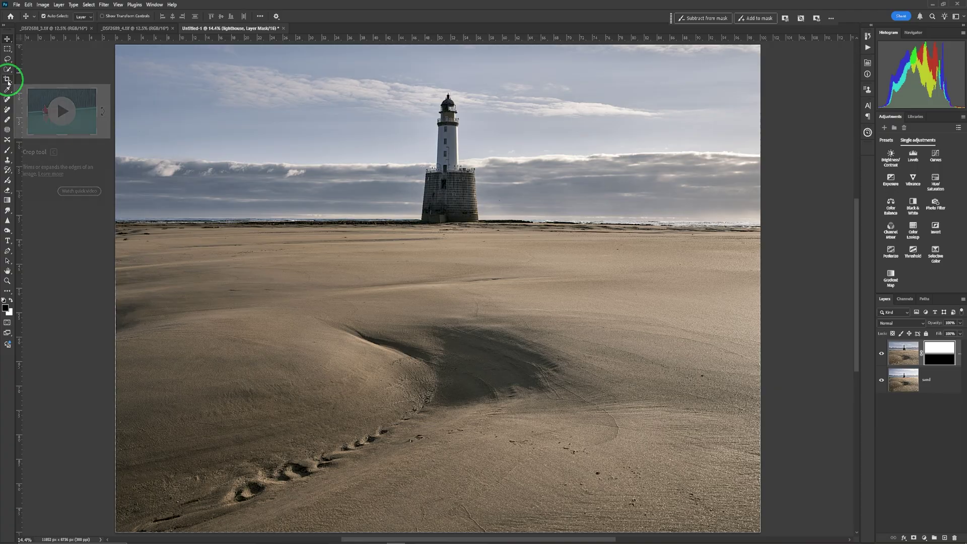
# Set up a 2:1 crop with Delete Cropped Pixels left unchecked
pyautogui.click(7, 79)
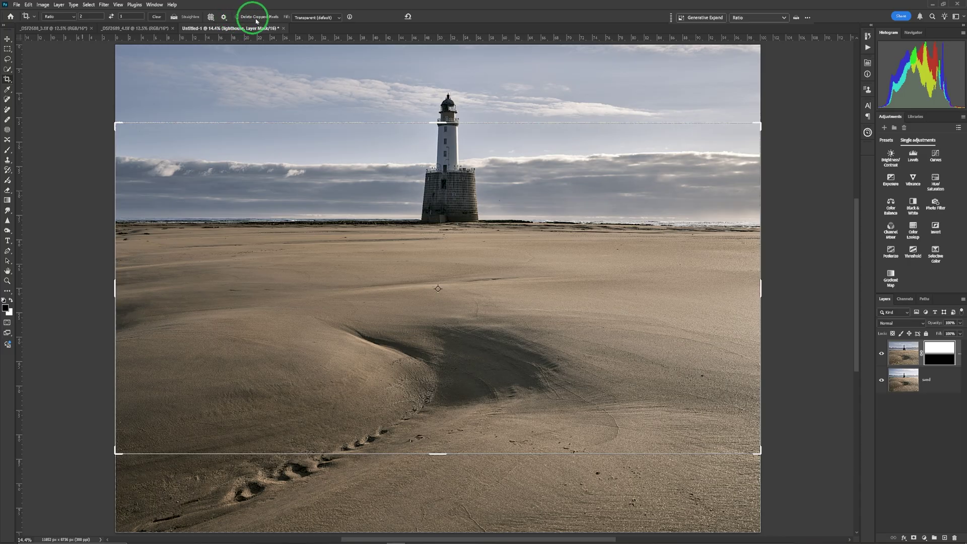
pyautogui.click(236, 17)
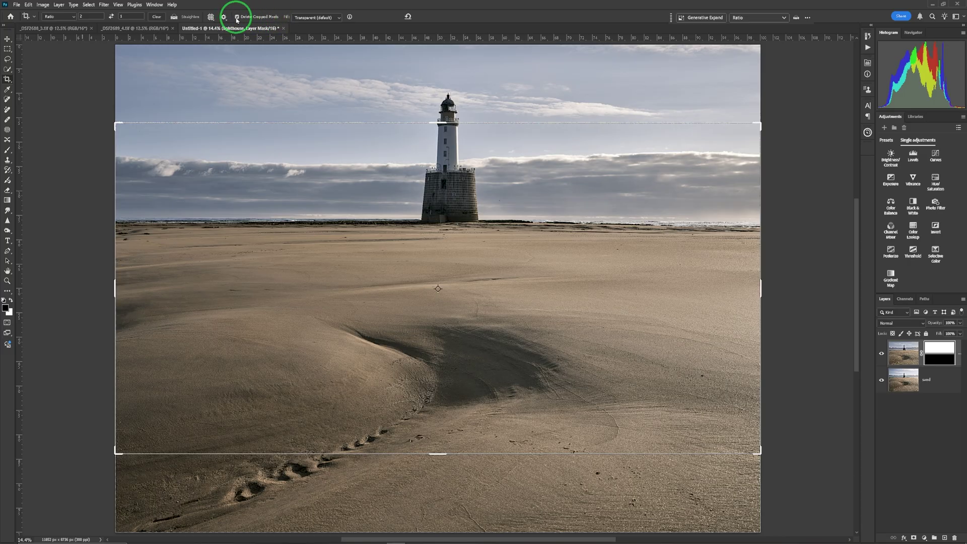
pyautogui.click(237, 18)
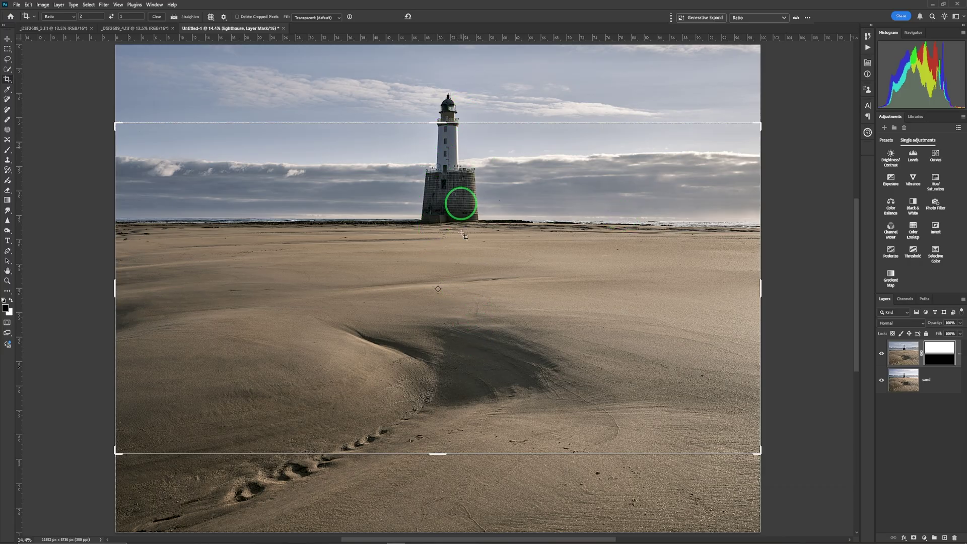
# Nudge the photo down inside the crop for more sky, then commit the crop
pyautogui.click(513, 308)
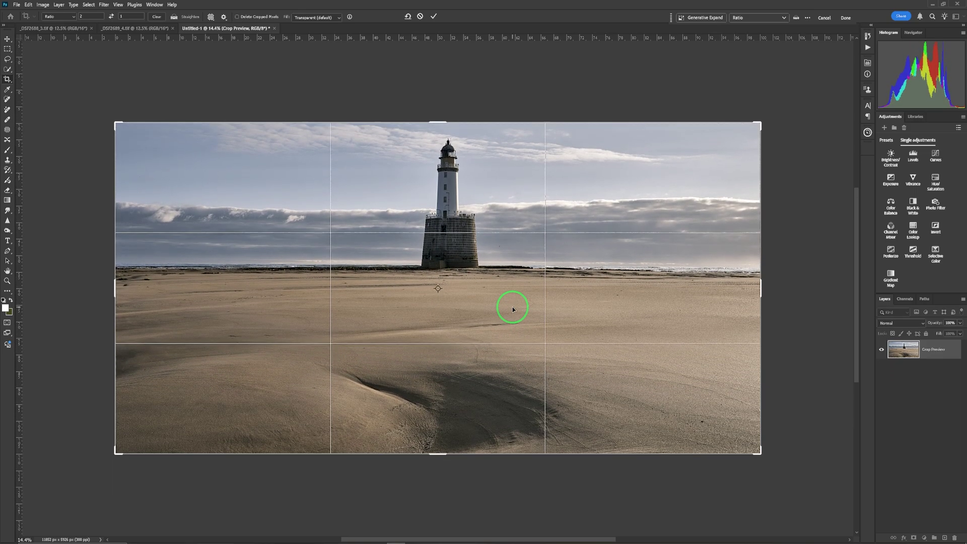
pyautogui.press('Down')
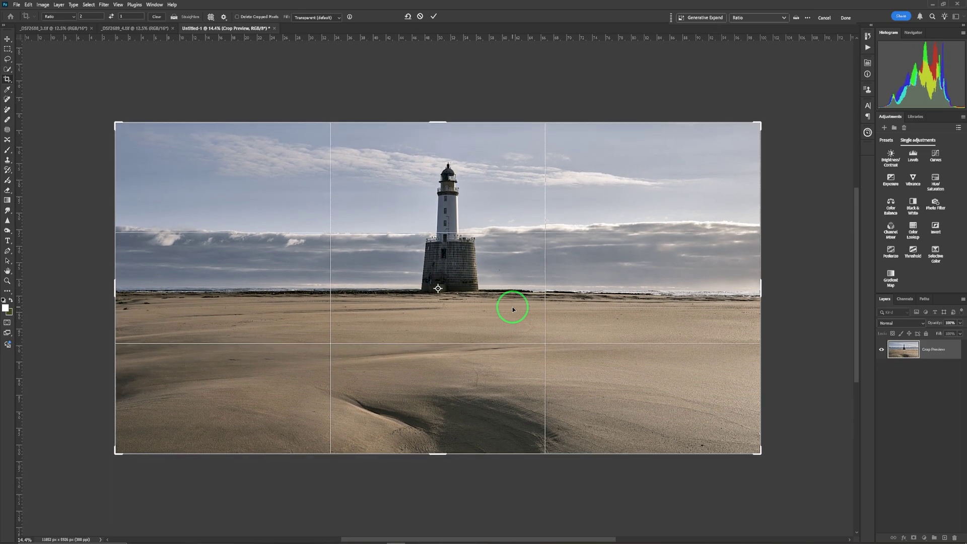
pyautogui.press('Down')
pyautogui.press('Down')
pyautogui.press('Down')
pyautogui.press('Down')
pyautogui.press('Down')
pyautogui.press('Down')
pyautogui.press('Down')
pyautogui.press('Down')
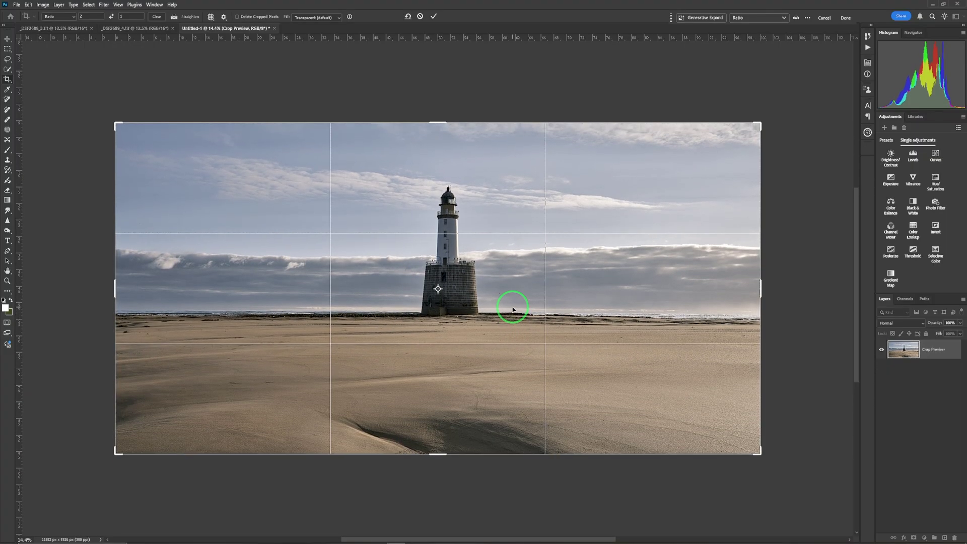
pyautogui.press('Down')
pyautogui.press('Down')
pyautogui.press('Down')
pyautogui.press('Down')
pyautogui.press('Up')
pyautogui.press('Up')
pyautogui.press('Up')
pyautogui.press('Up')
pyautogui.press('Up')
pyautogui.press('Up')
pyautogui.press('Up')
pyautogui.press('Up')
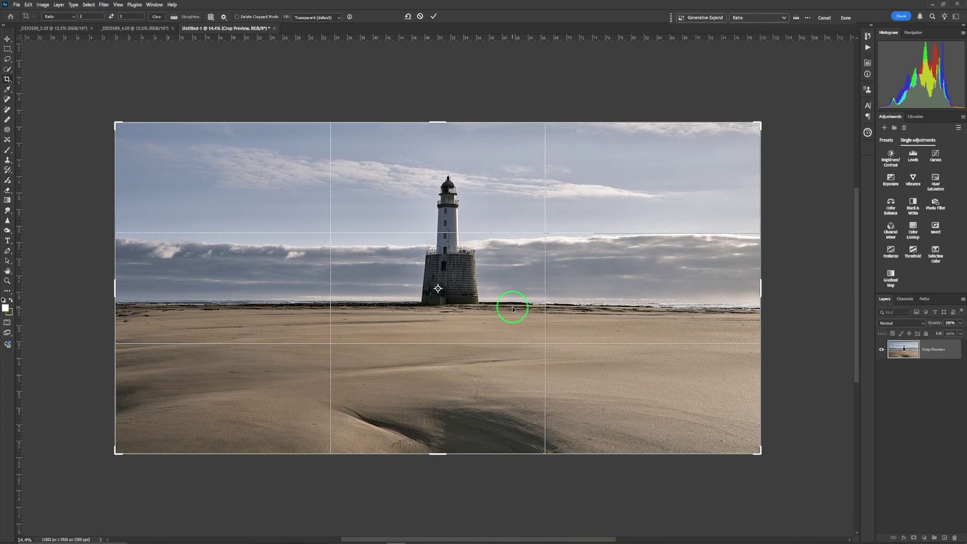
pyautogui.press('Up')
pyautogui.press('Up')
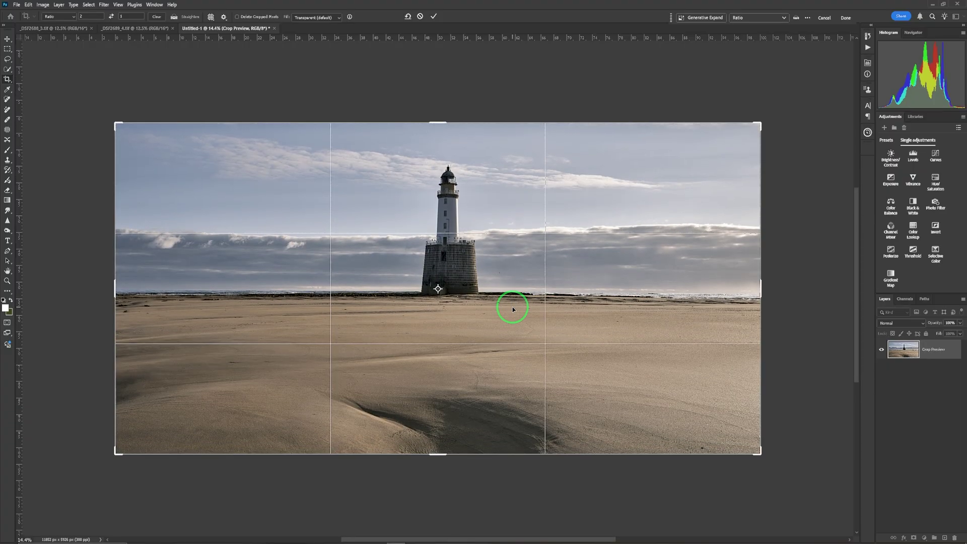
pyautogui.click(434, 17)
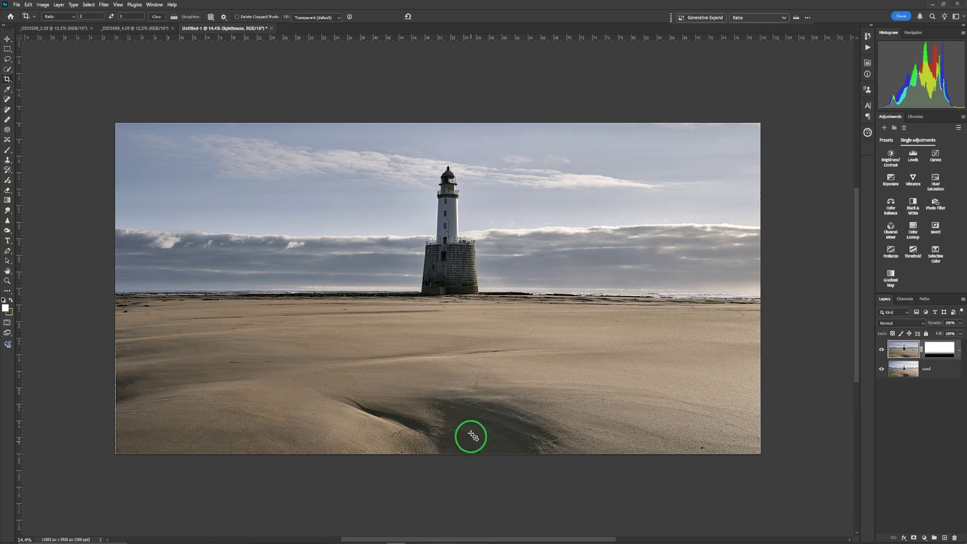
pyautogui.click(7, 38)
# Grab the sand layer on the canvas and drag it upward in the cropped frame
pyautogui.click(934, 371)
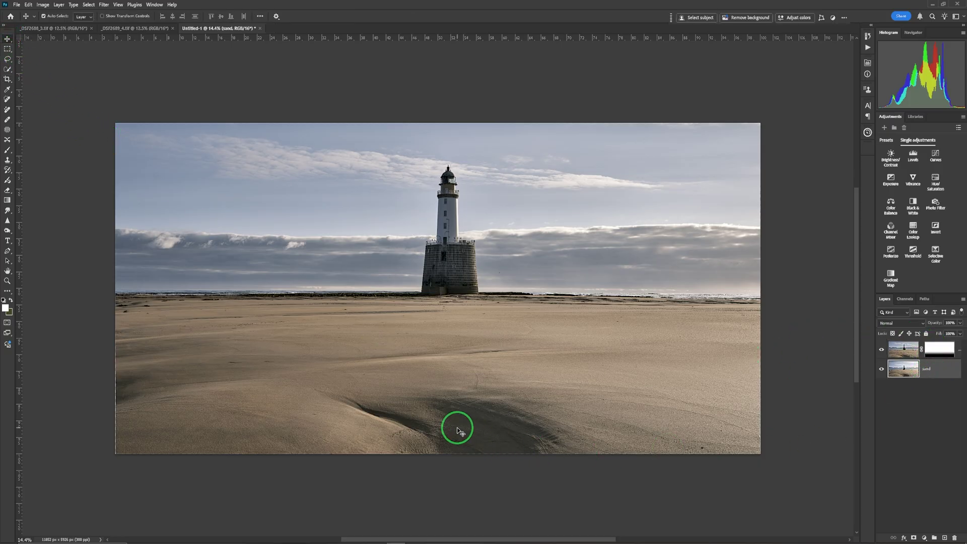
pyautogui.moveTo(472, 441); pyautogui.dragTo(472, 396)
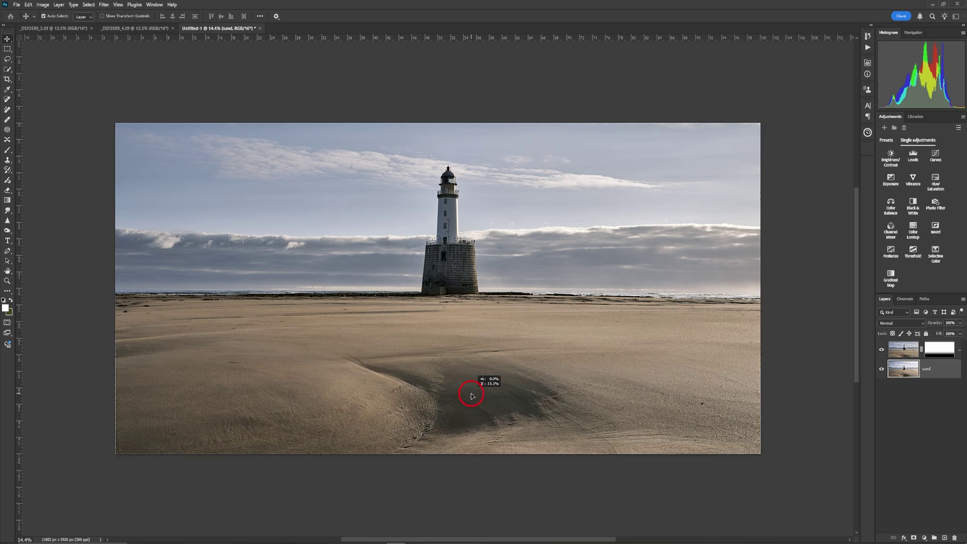
pyautogui.moveTo(472, 396); pyautogui.dragTo(472, 396)
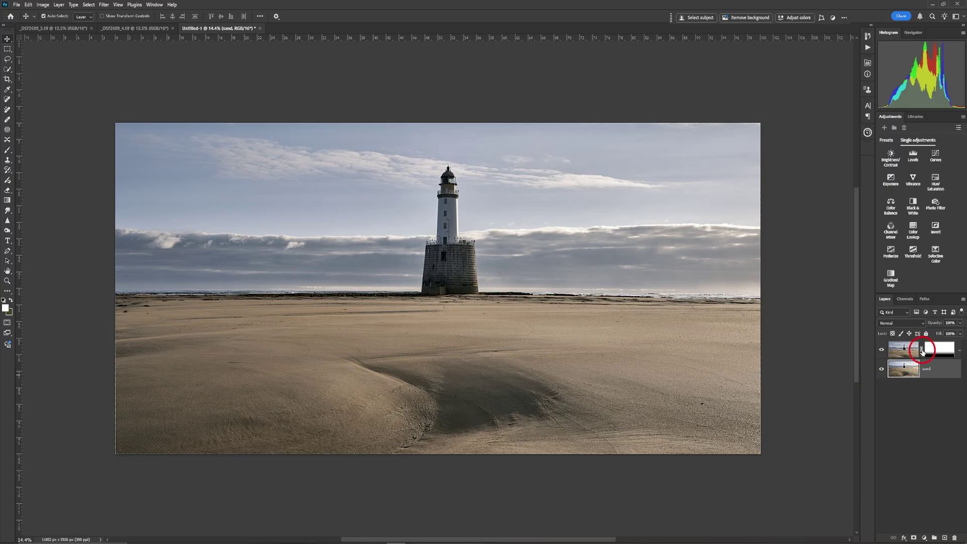
# Unlink the lighthouse layer's mask from its photo, select the mask, and fit the image on screen
pyautogui.click(922, 351)
pyautogui.click(940, 362)
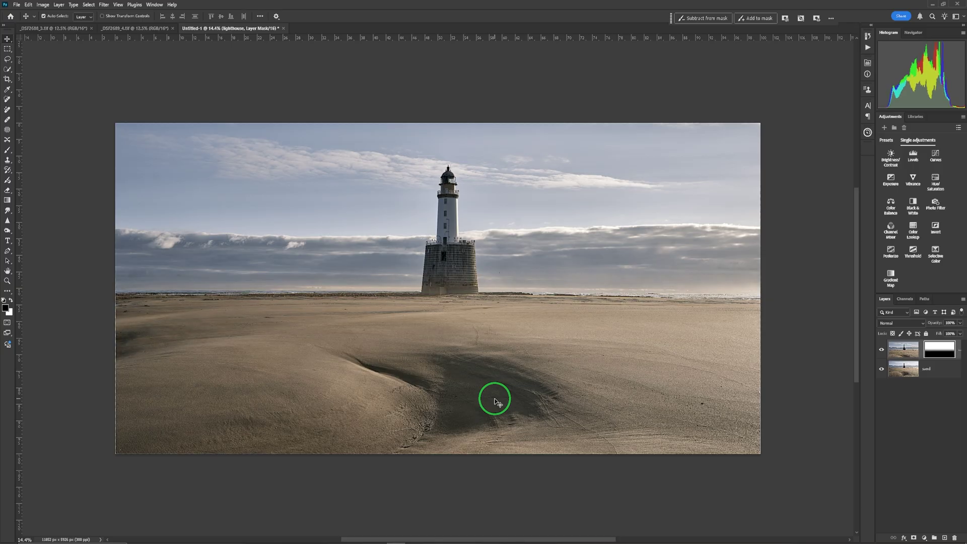
pyautogui.hotkey('ctrl', '0')
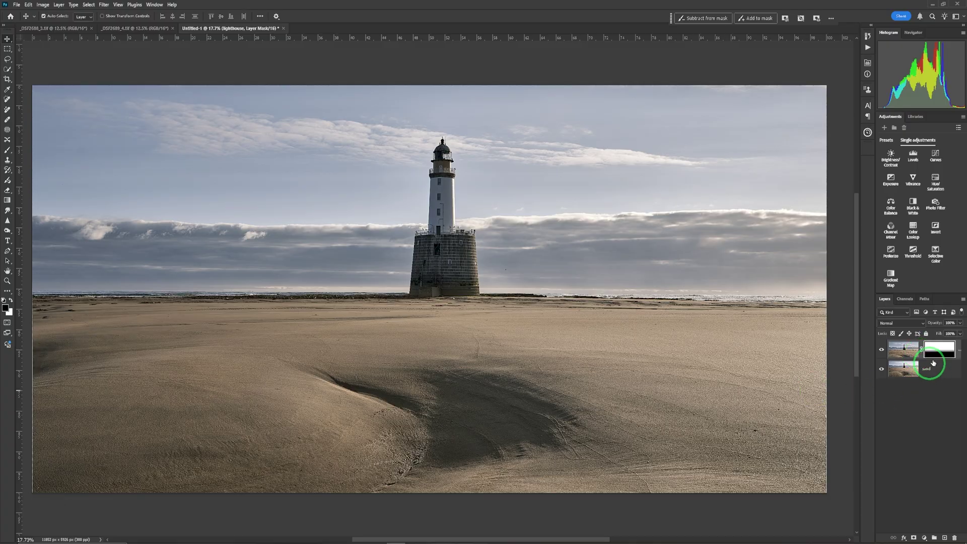
# Select the Brush tool and show a horizontal guide across the lower sand area
pyautogui.click(8, 150)
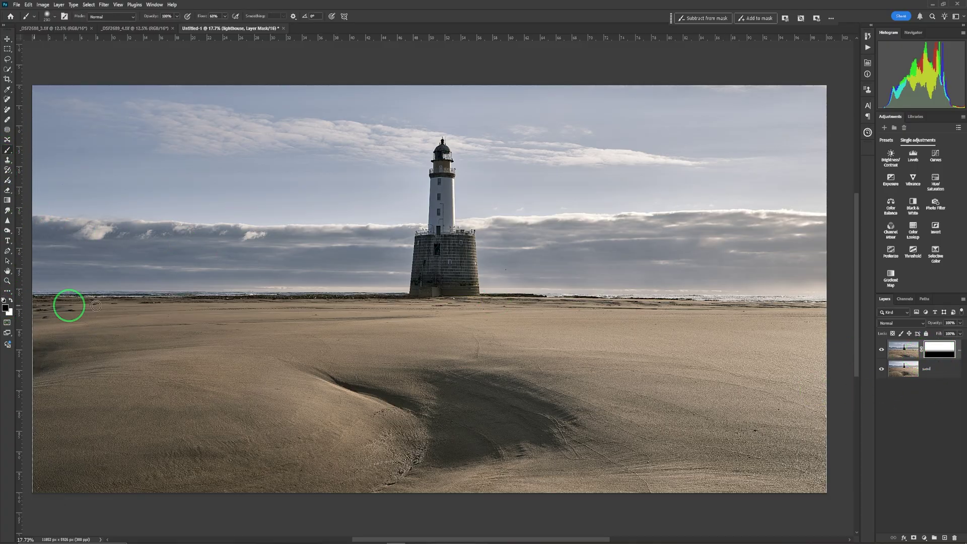
pyautogui.click(47, 17)
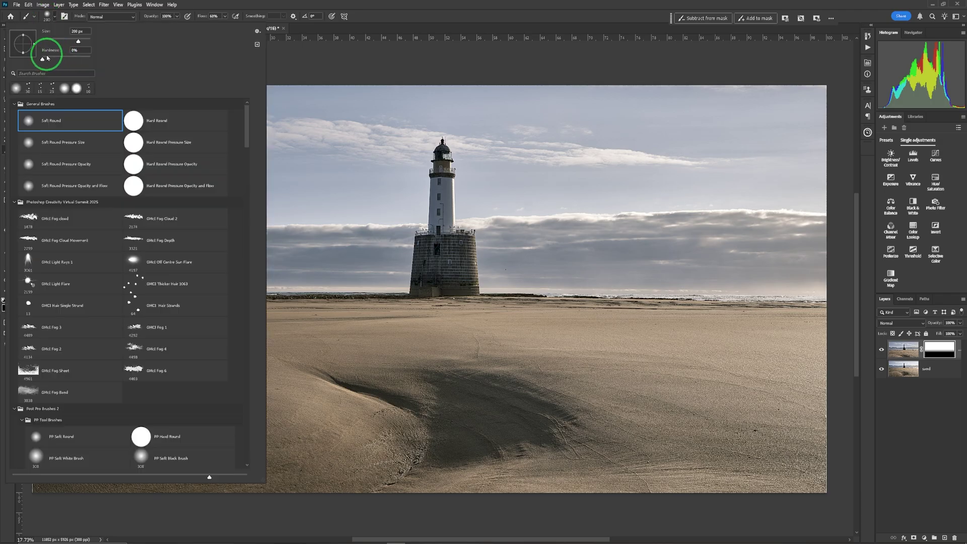
pyautogui.click(408, 12)
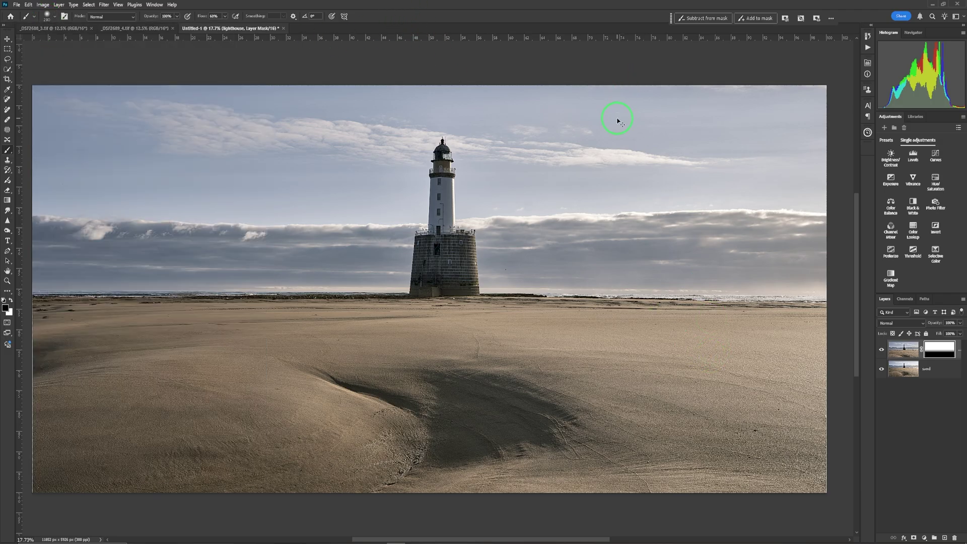
pyautogui.hotkey('ctrl', ';')
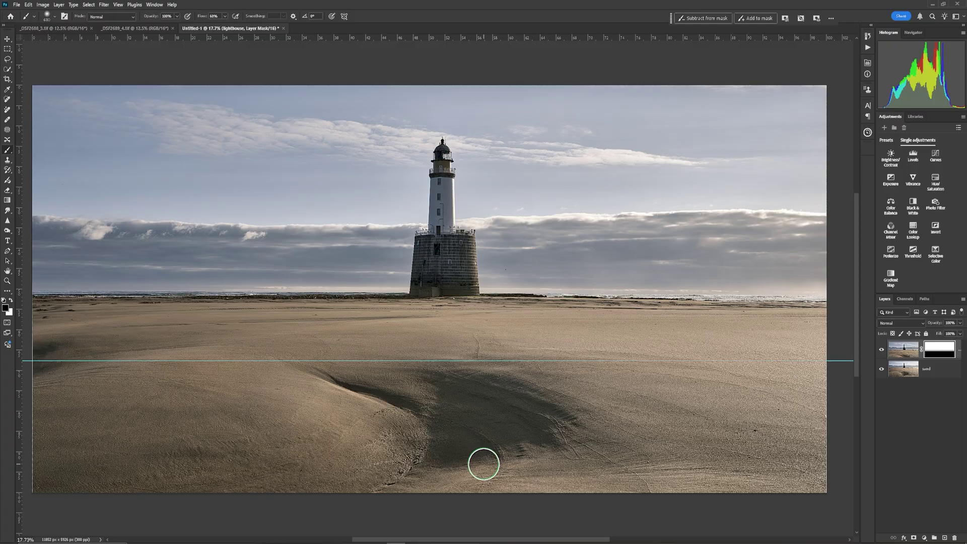
# Zoom in on the left side of the beach and set the brush colour to white
pyautogui.scroll(1, 484, 464)
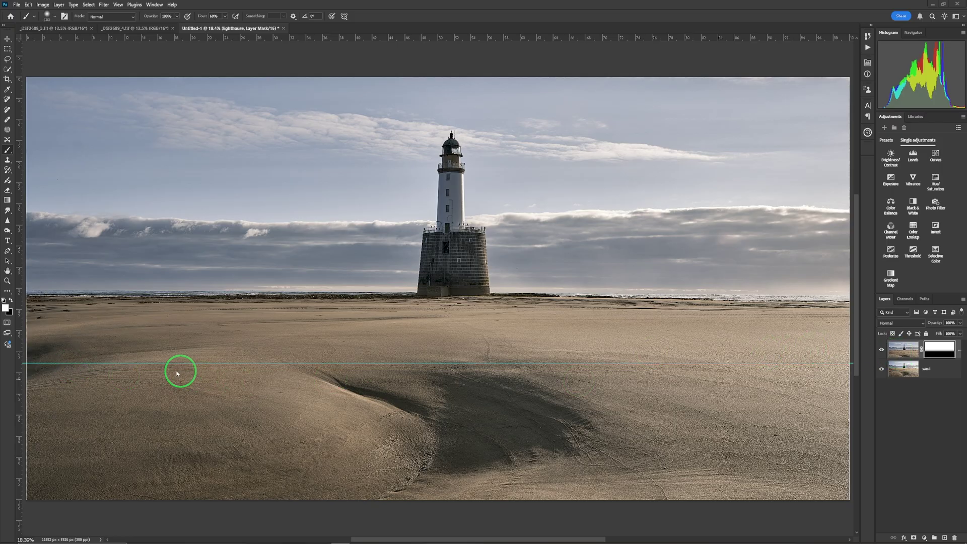
pyautogui.press('z')
pyautogui.moveTo(155, 355)
pyautogui.mouseDown()
pyautogui.moveTo(558, 337)
pyautogui.moveTo(619, 308)
pyautogui.mouseUp()
pyautogui.press('b')
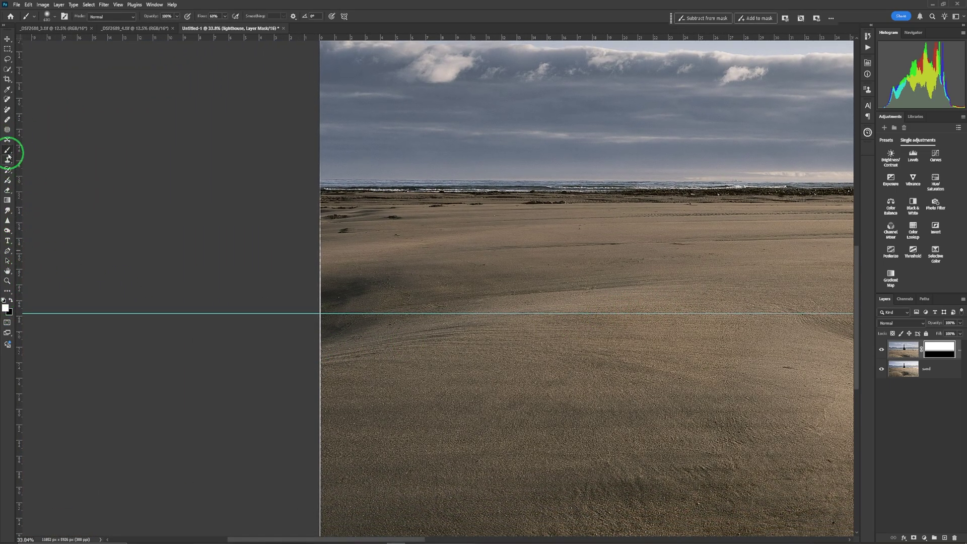
pyautogui.click(6, 308)
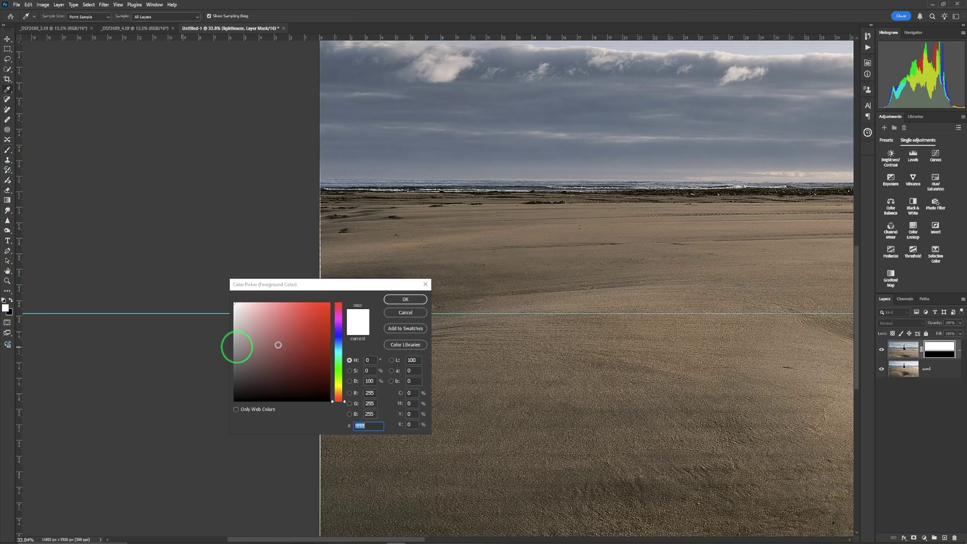
pyautogui.click(405, 300)
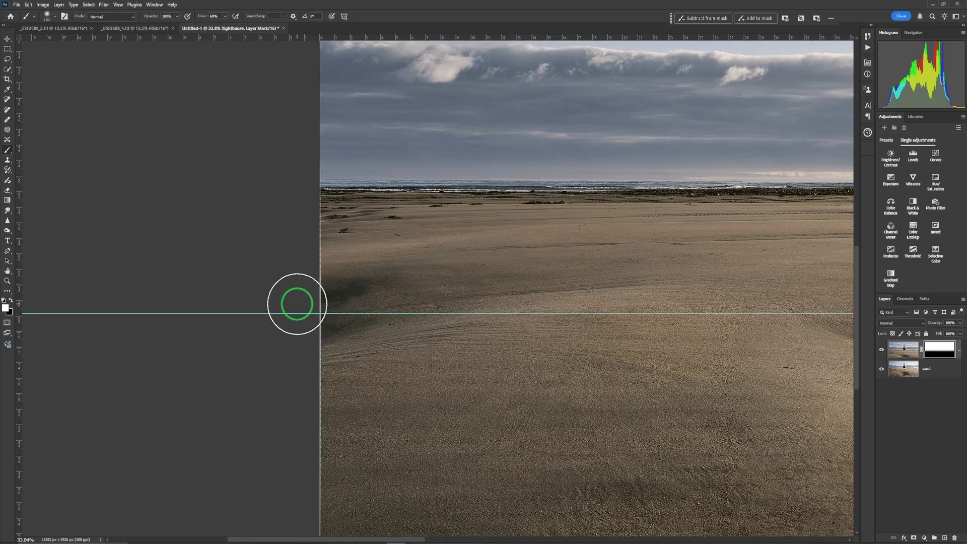
# Paint white along the sand band on the lighthouse mask, then fit the image on screen
pyautogui.moveTo(267, 310)
pyautogui.mouseDown()
pyautogui.moveTo(544, 237)
pyautogui.moveTo(406, 274)
pyautogui.moveTo(328, 277)
pyautogui.moveTo(779, 238)
pyautogui.moveTo(304, 283)
pyautogui.moveTo(255, 334)
pyautogui.moveTo(732, 243)
pyautogui.moveTo(284, 328)
pyautogui.moveTo(781, 244)
pyautogui.mouseUp()
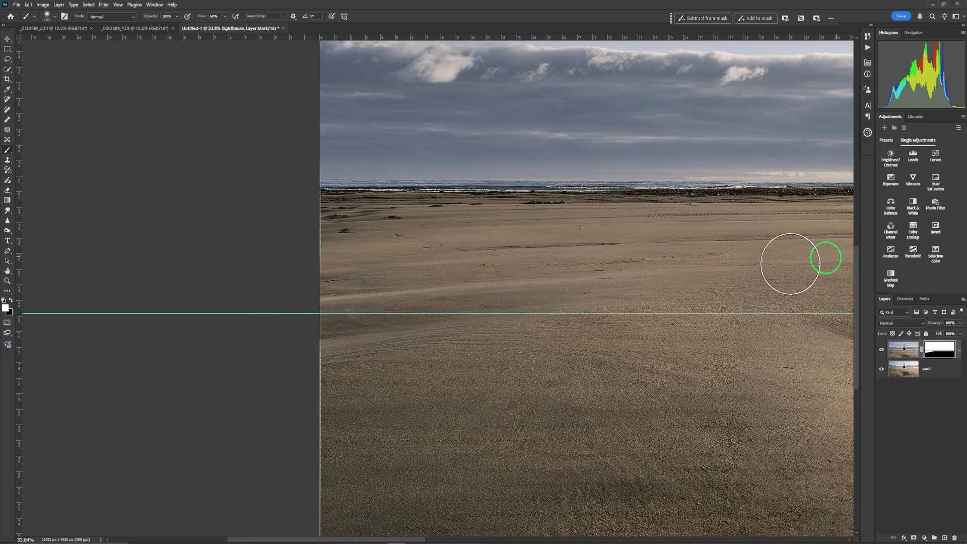
pyautogui.moveTo(358, 283)
pyautogui.mouseDown()
pyautogui.moveTo(328, 268)
pyautogui.moveTo(757, 251)
pyautogui.mouseUp()
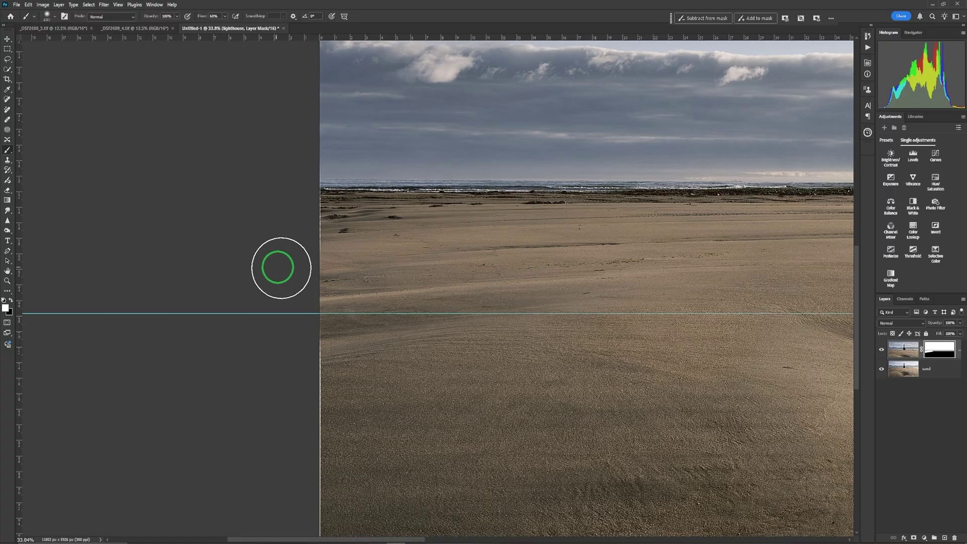
pyautogui.moveTo(630, 272); pyautogui.dragTo(389, 267)
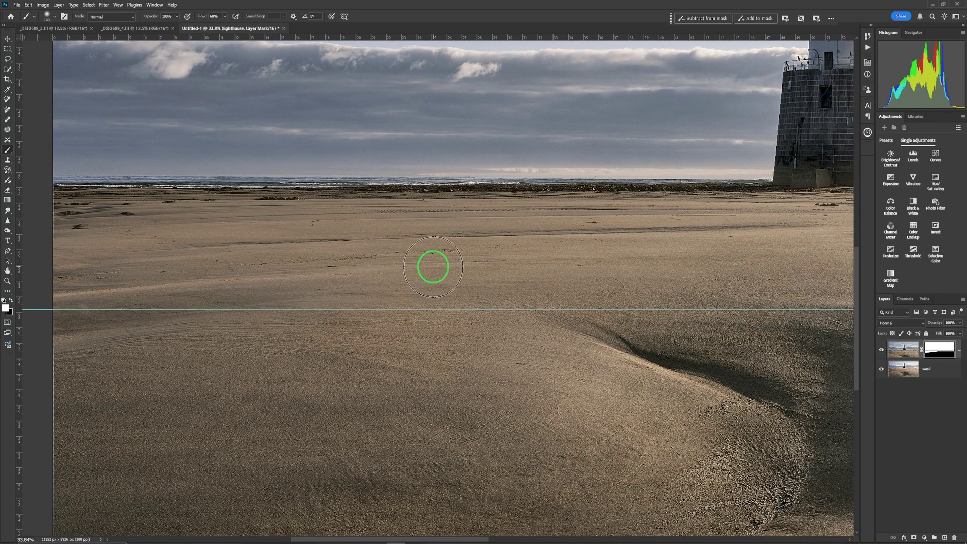
pyautogui.moveTo(754, 266); pyautogui.dragTo(406, 250)
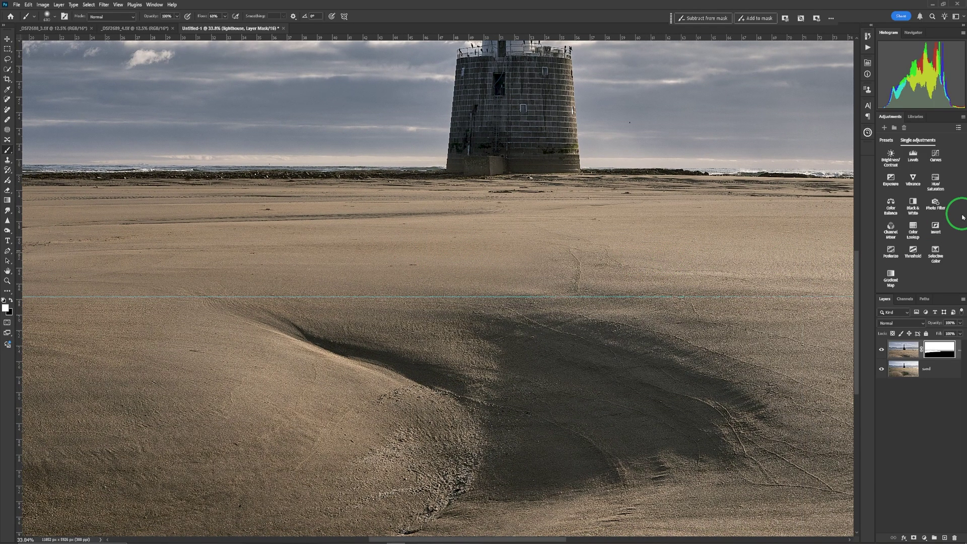
pyautogui.hotkey('ctrl', '0')
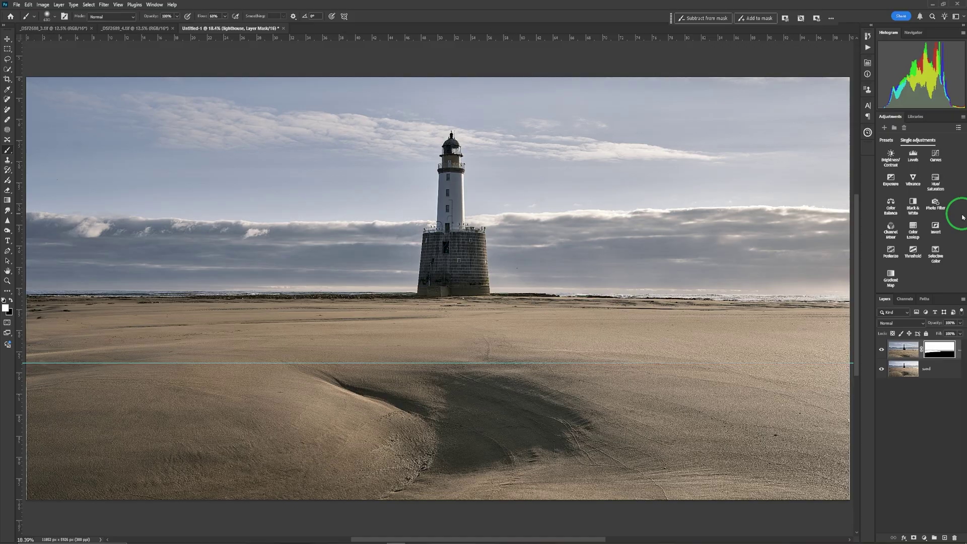
# Hide the guide, set a 1000 px brush at 36% opacity and softly lighten the dark sand
pyautogui.hotkey('ctrl', ';')
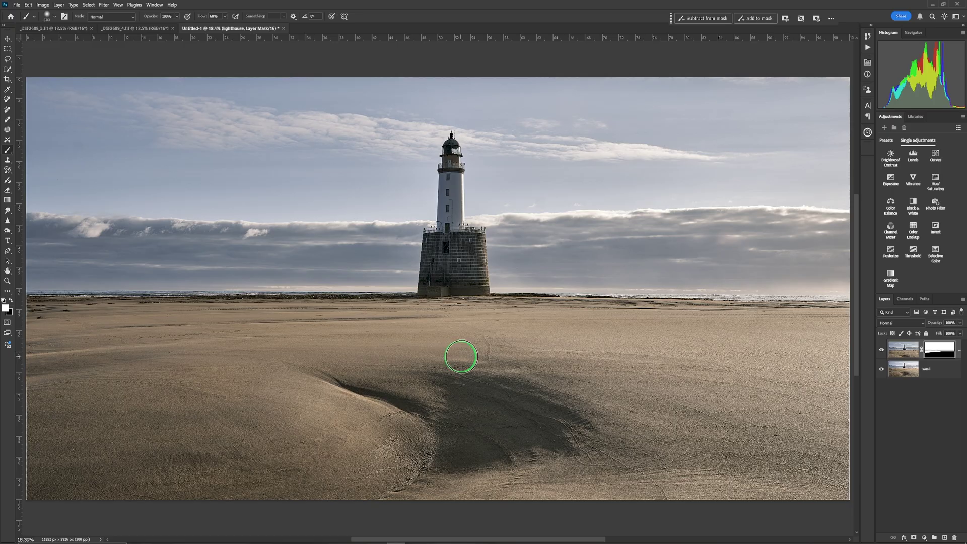
pyautogui.press(']')
pyautogui.press(']')
pyautogui.press(']')
pyautogui.press(']')
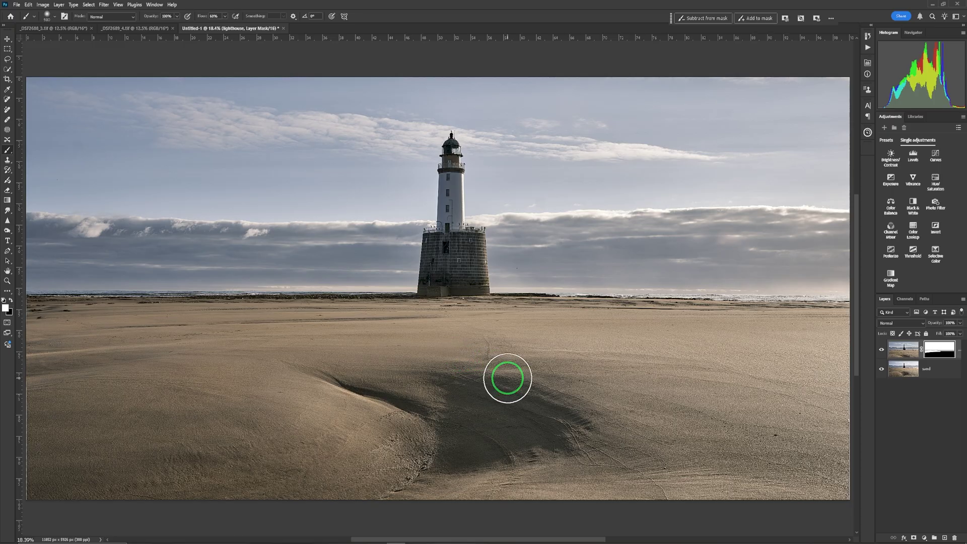
pyautogui.moveTo(177, 17); pyautogui.dragTo(154, 24)
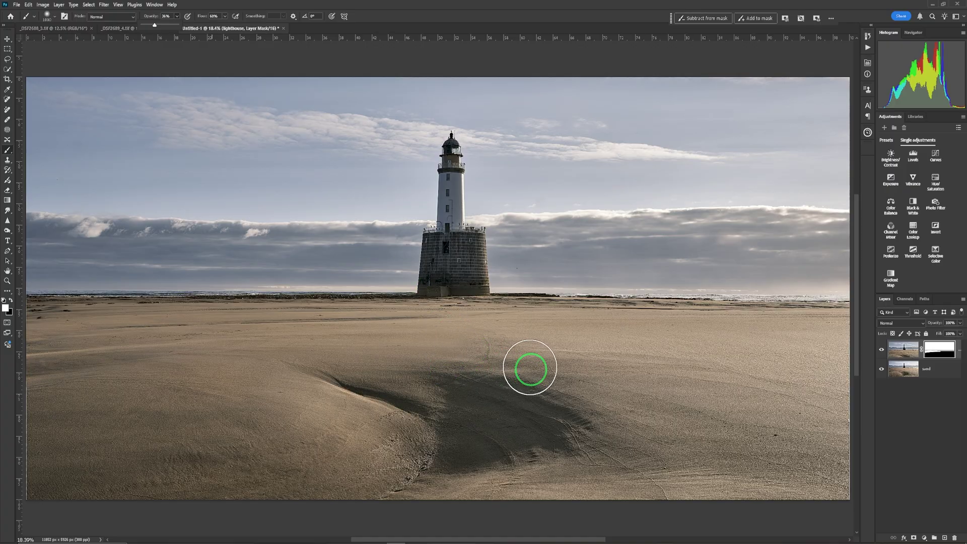
pyautogui.moveTo(529, 368)
pyautogui.mouseDown()
pyautogui.moveTo(390, 356)
pyautogui.moveTo(502, 369)
pyautogui.mouseUp()
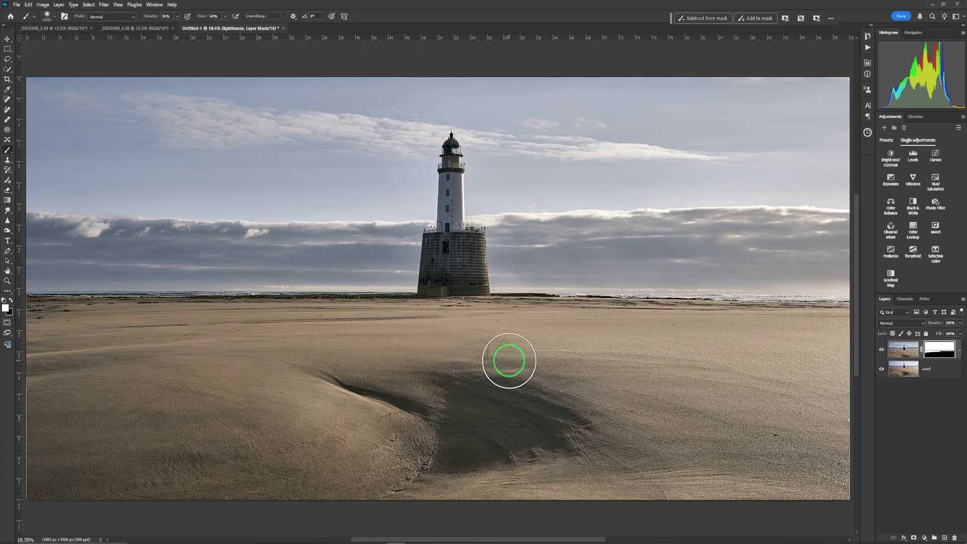
# Paint black over the sand shadow and blend the mask up toward the horizon
pyautogui.click(11, 300)
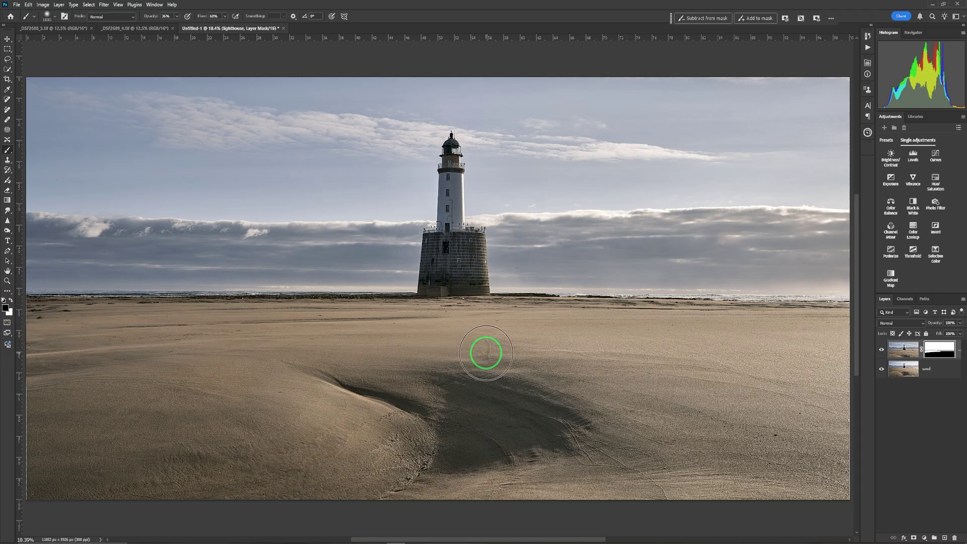
pyautogui.moveTo(497, 353)
pyautogui.mouseDown()
pyautogui.moveTo(326, 369)
pyautogui.moveTo(484, 372)
pyautogui.moveTo(207, 401)
pyautogui.moveTo(451, 372)
pyautogui.moveTo(665, 388)
pyautogui.moveTo(381, 375)
pyautogui.moveTo(671, 378)
pyautogui.moveTo(362, 369)
pyautogui.moveTo(767, 388)
pyautogui.moveTo(744, 396)
pyautogui.mouseUp()
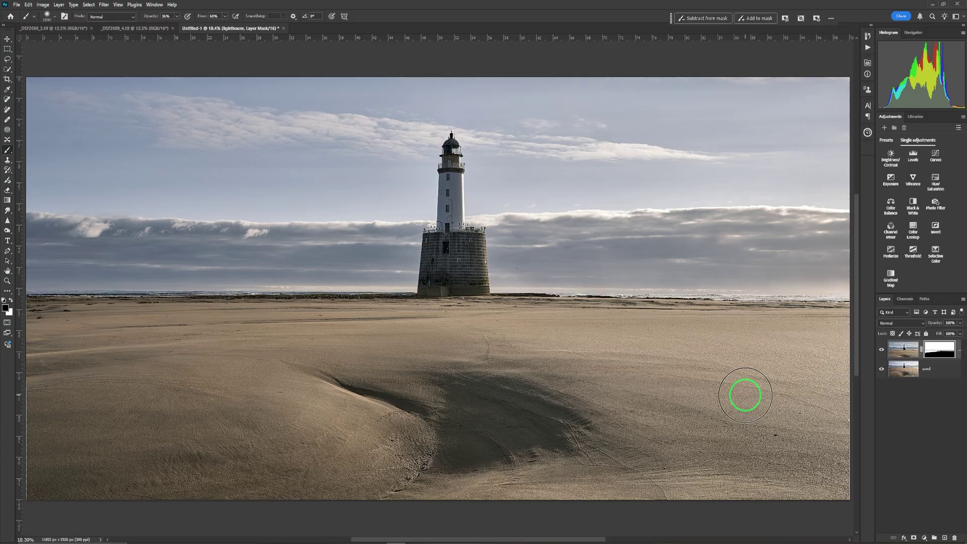
pyautogui.moveTo(745, 395); pyautogui.dragTo(777, 291)
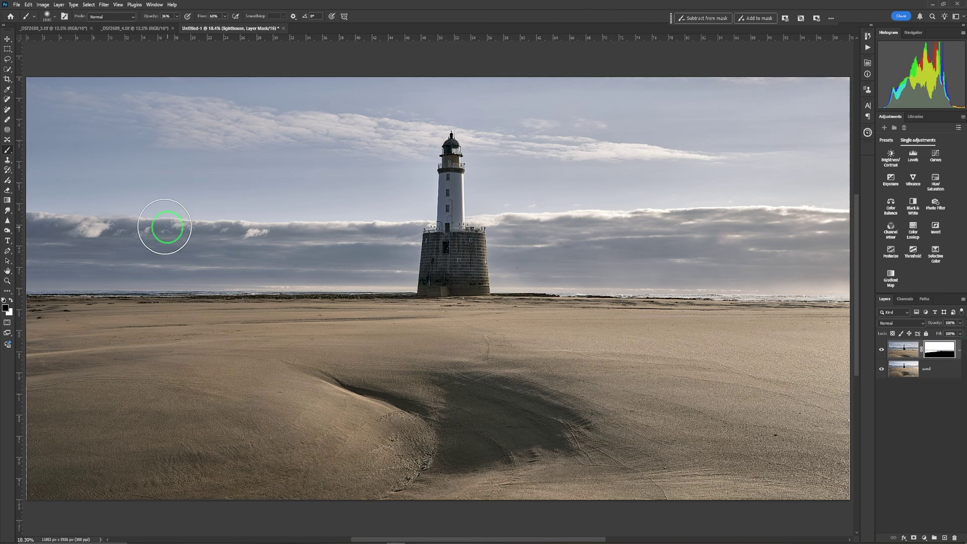
# Crop the composite slightly with the Crop tool and commit the crop
pyautogui.click(7, 79)
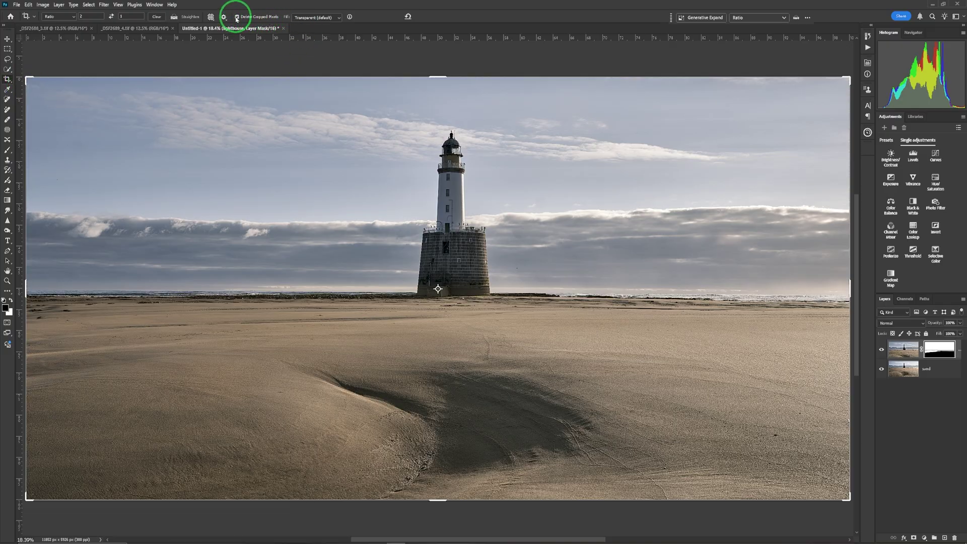
pyautogui.press('Return')
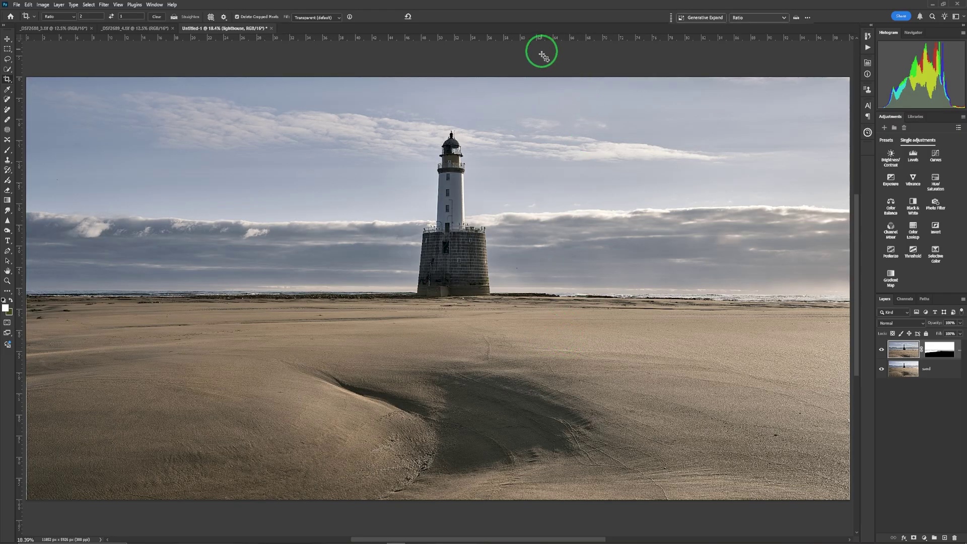
# Stamp all visible layers into a merged Layer 1 and duplicate it
pyautogui.click(945, 357)
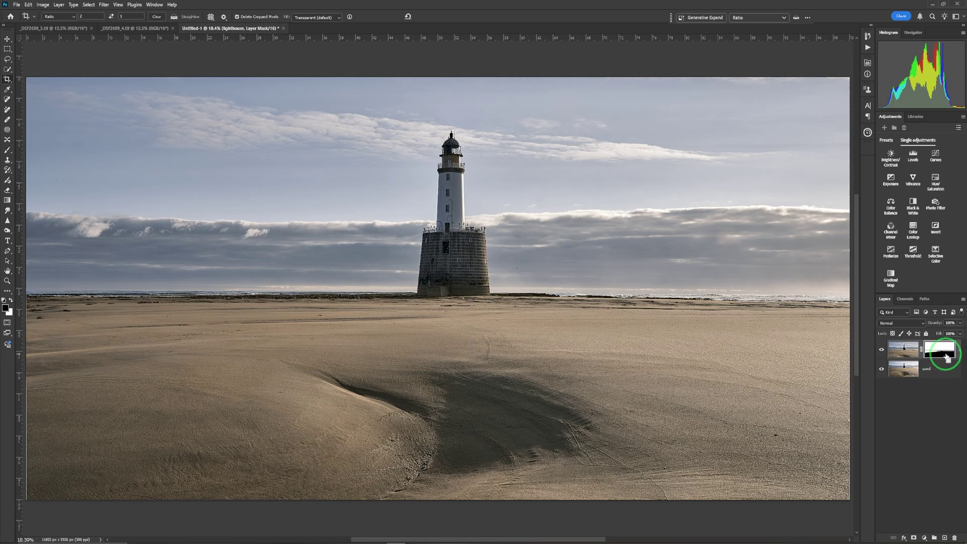
pyautogui.hotkey('ctrl', 'shift', 'alt', 'e')
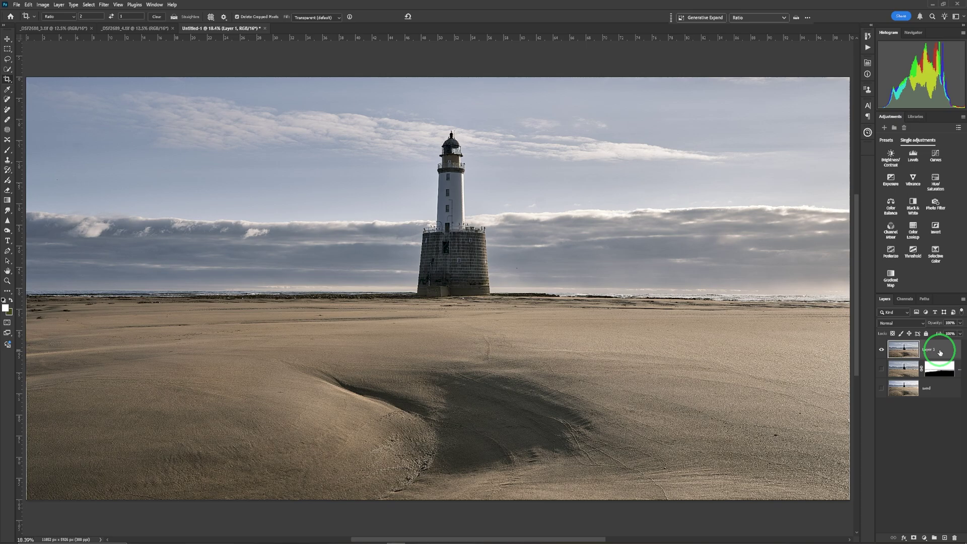
pyautogui.hotkey('ctrl', 'j')
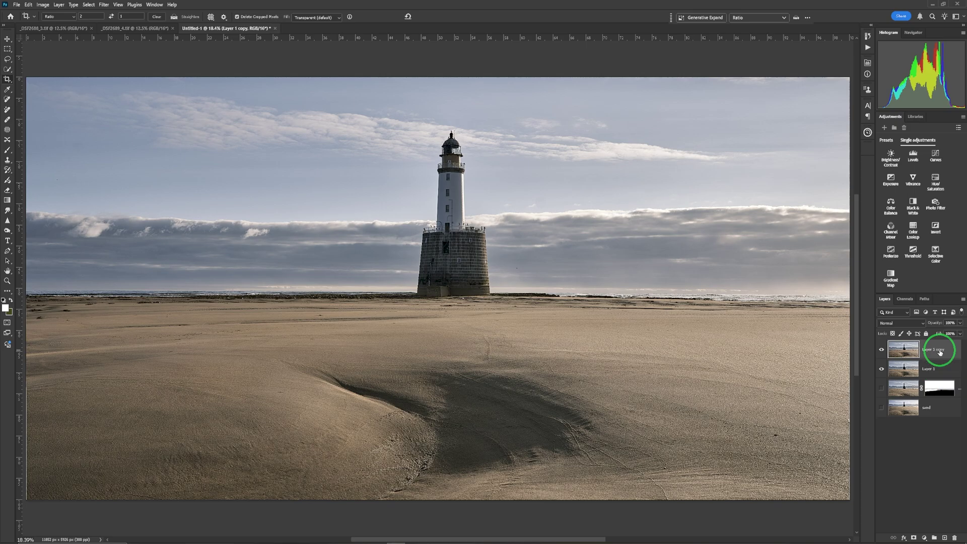
# Hide Layer 1 and give Layer 1 copy a green colour label
pyautogui.click(882, 371)
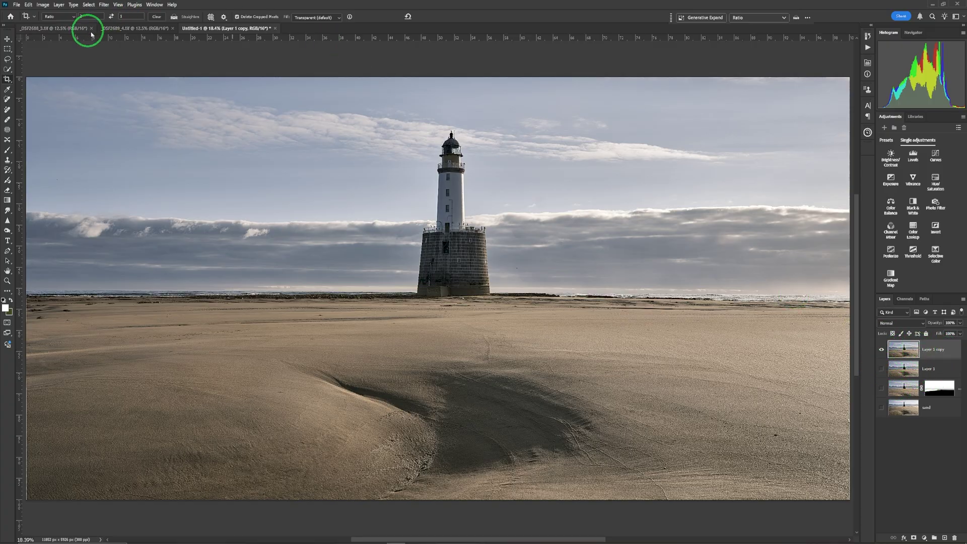
pyautogui.rightClick(885, 359)
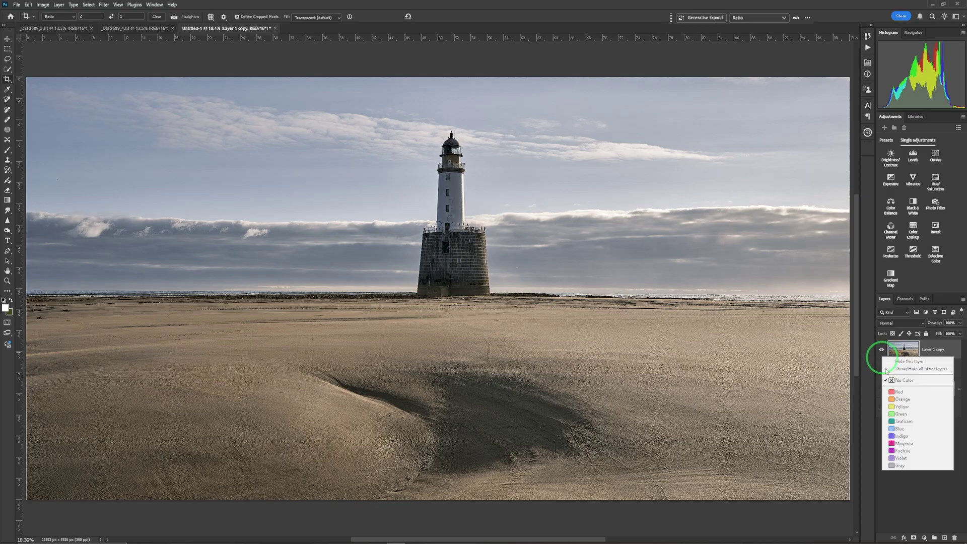
pyautogui.click(902, 415)
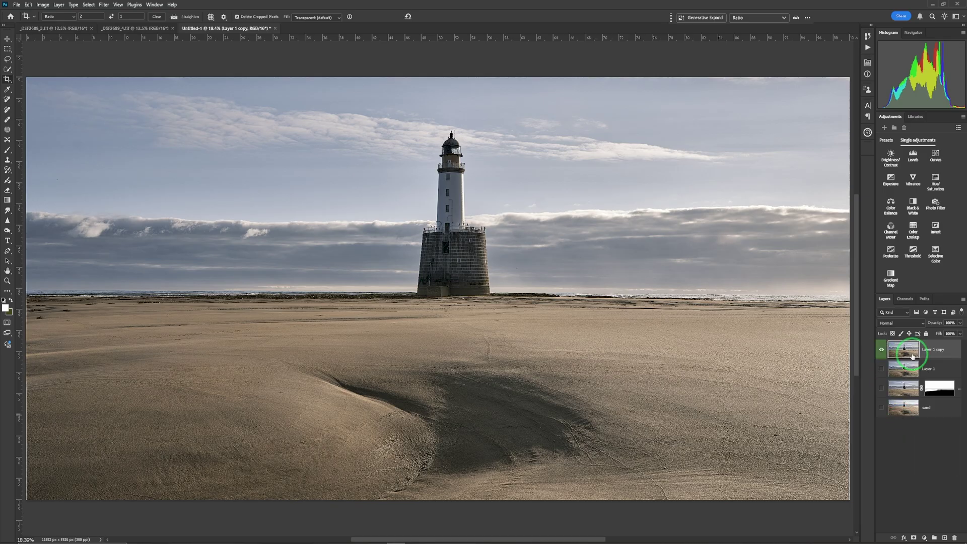
pyautogui.click(104, 4)
# Apply Camera Raw Filter with Exposure -0.15, Highlights -32, Shadows +39 and Whites -16
pyautogui.click(98, 102)
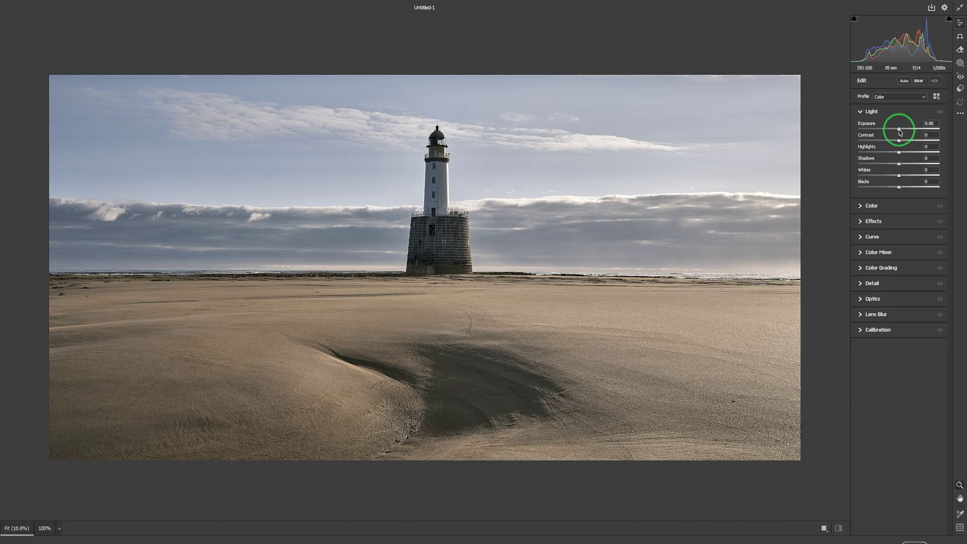
pyautogui.moveTo(900, 132); pyautogui.dragTo(898, 140)
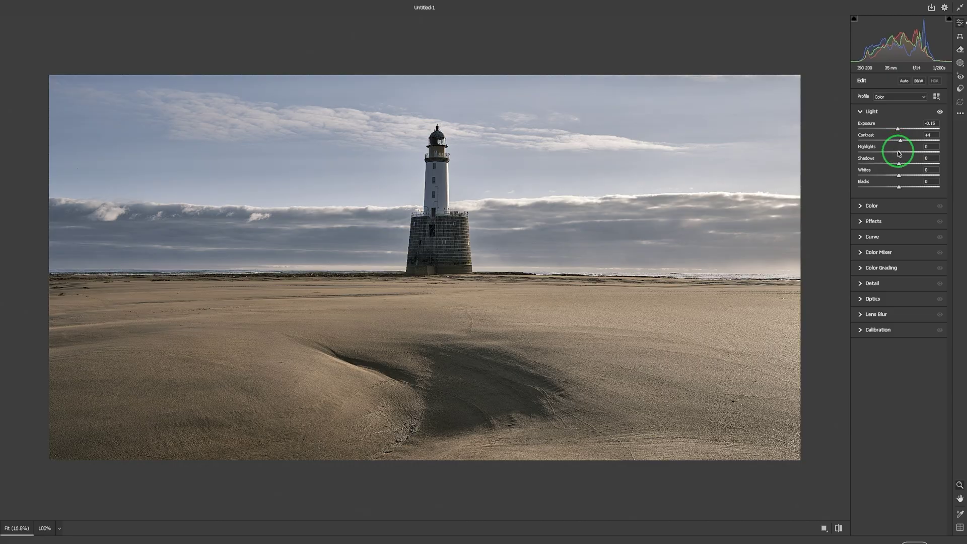
pyautogui.moveTo(900, 153); pyautogui.dragTo(894, 178)
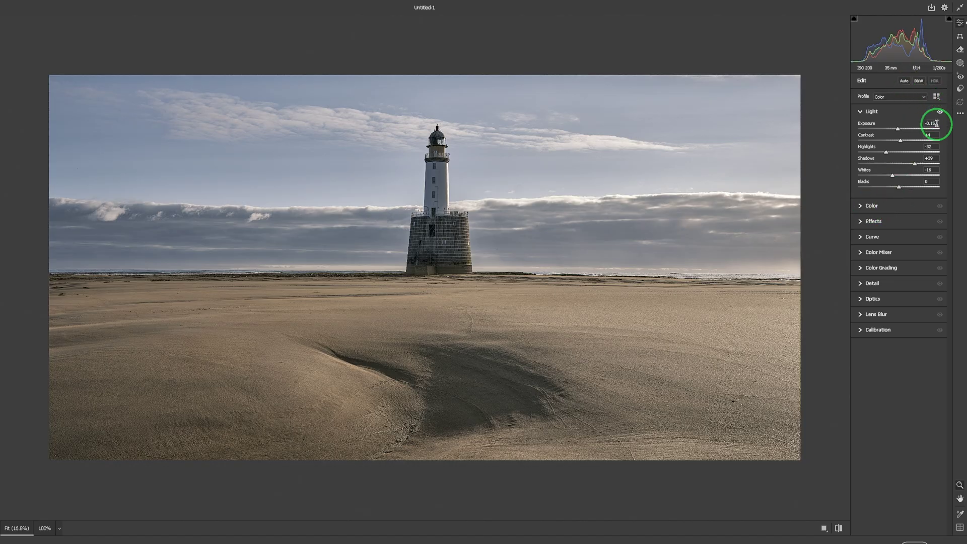
pyautogui.click(861, 111)
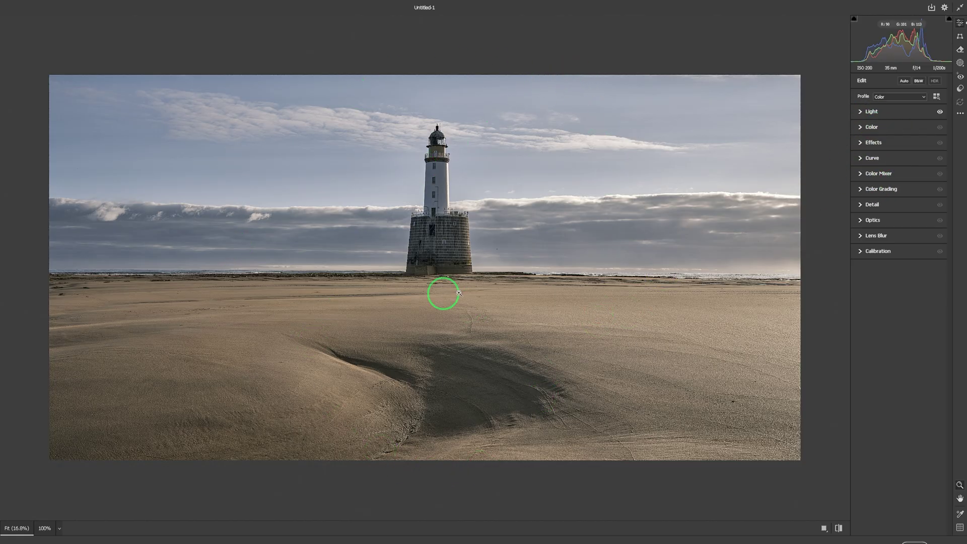
# Create three separate Landscape masks: Sky, Architecture and Natural Ground
pyautogui.click(961, 61)
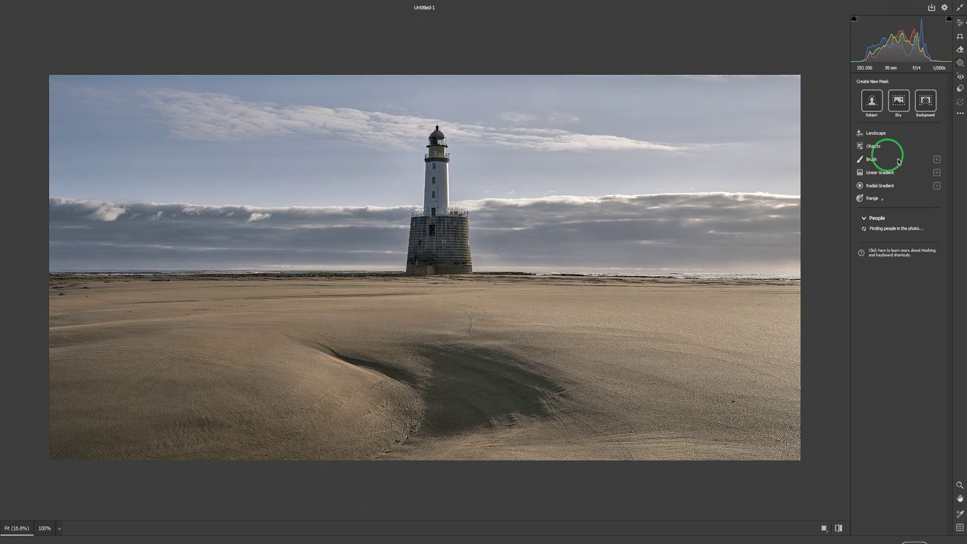
pyautogui.click(877, 135)
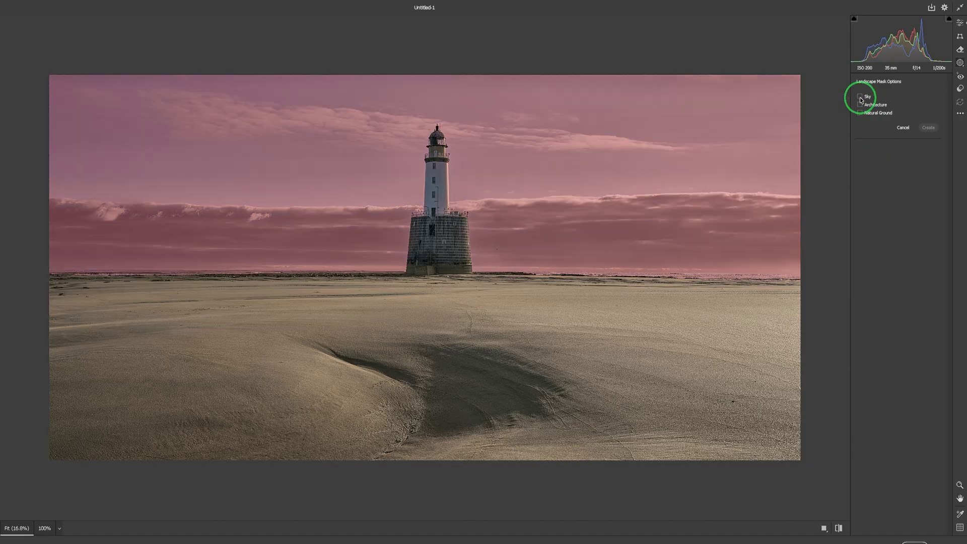
pyautogui.click(861, 98)
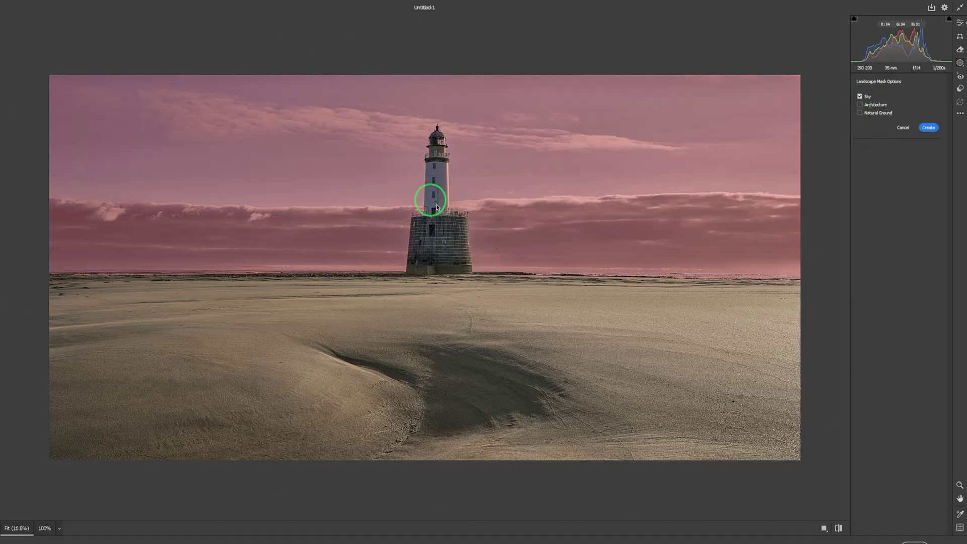
pyautogui.click(860, 104)
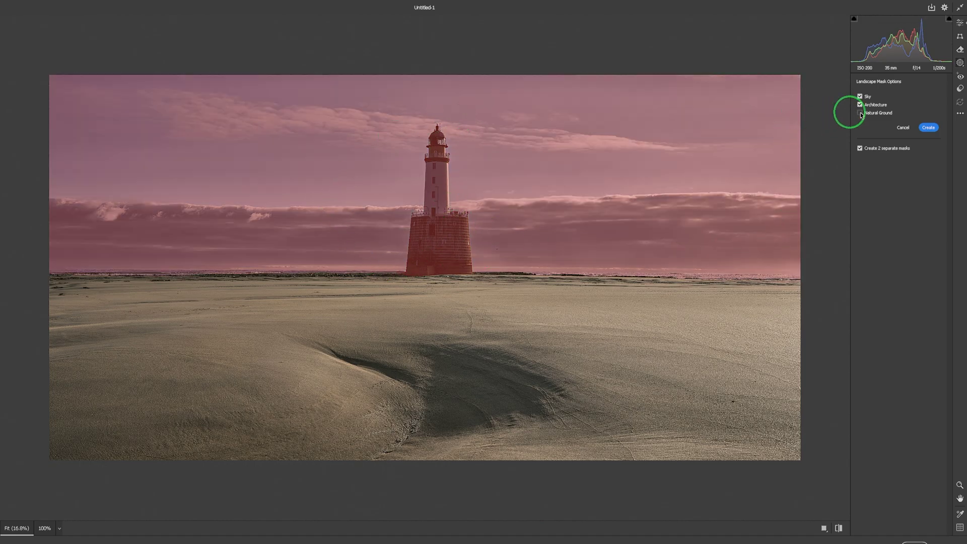
pyautogui.moveTo(862, 116)
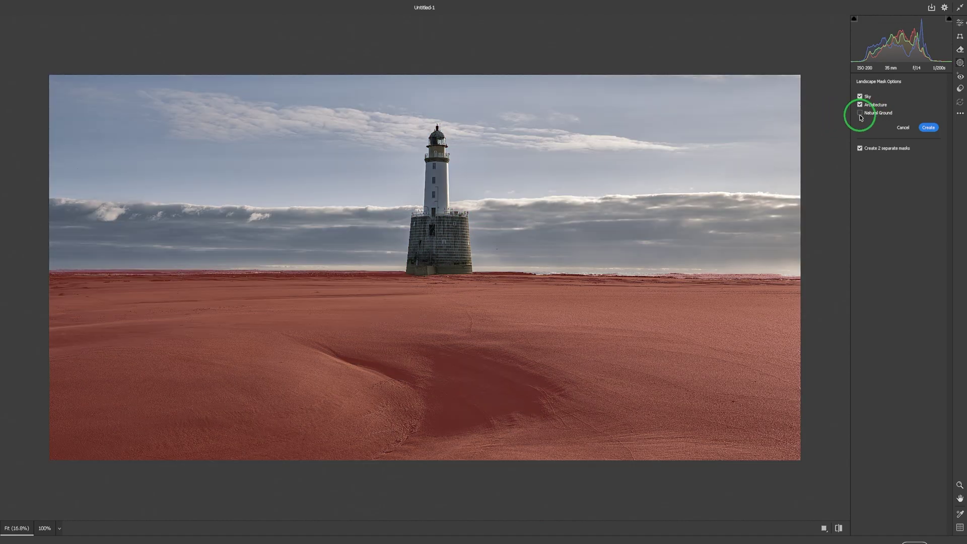
pyautogui.click(860, 114)
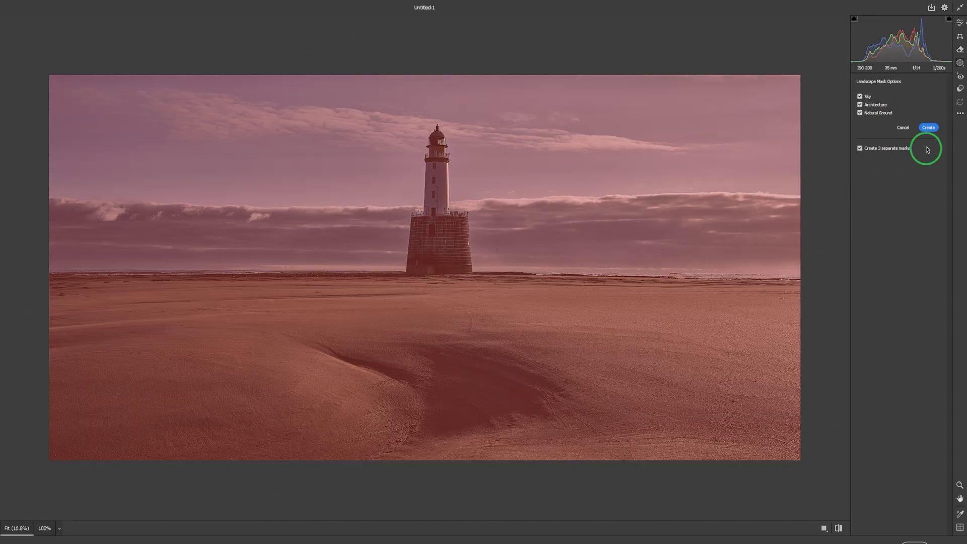
pyautogui.click(930, 128)
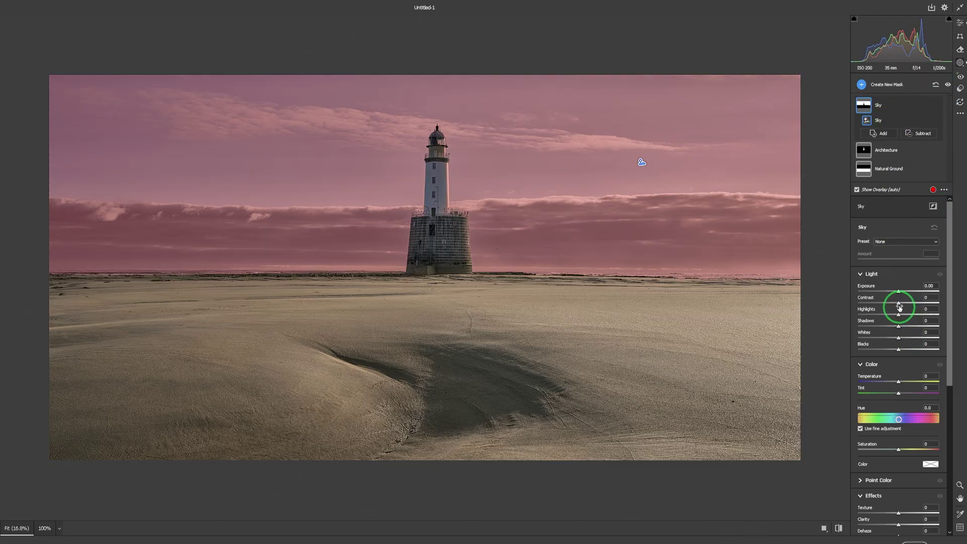
# On the Sky mask, set Contrast +3, Highlights -21, Shadows +15, Texture +19, Clarity +21
pyautogui.moveTo(899, 306); pyautogui.dragTo(899, 305)
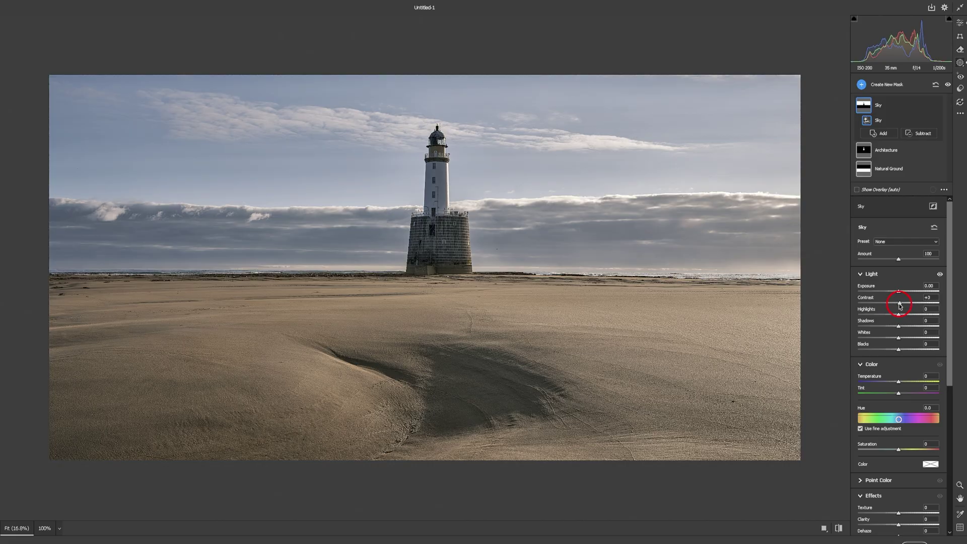
pyautogui.moveTo(899, 315)
pyautogui.mouseDown()
pyautogui.moveTo(890, 315)
pyautogui.moveTo(922, 328)
pyautogui.moveTo(905, 327)
pyautogui.mouseUp()
pyautogui.moveTo(907, 515); pyautogui.dragTo(906, 516)
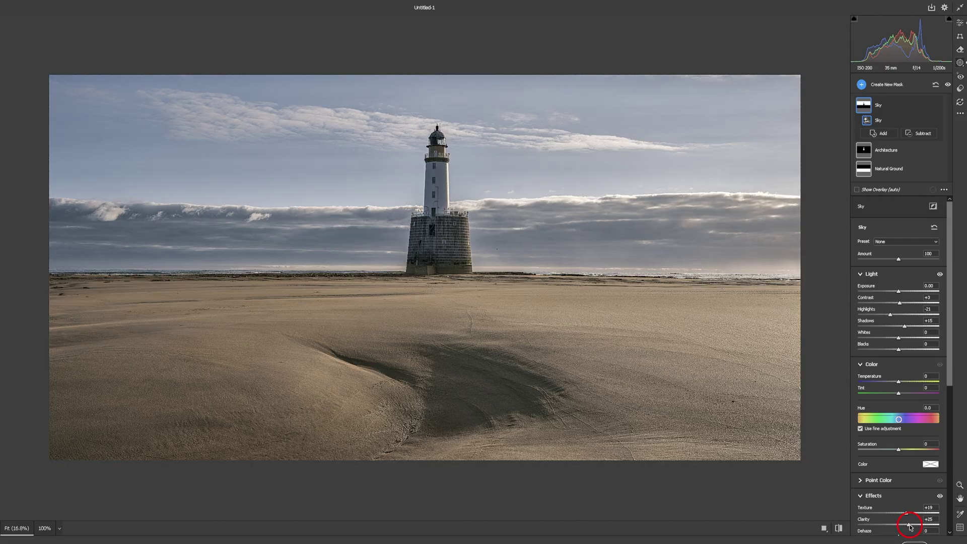
pyautogui.moveTo(908, 526); pyautogui.dragTo(908, 525)
pyautogui.scroll(-2, 907, 499)
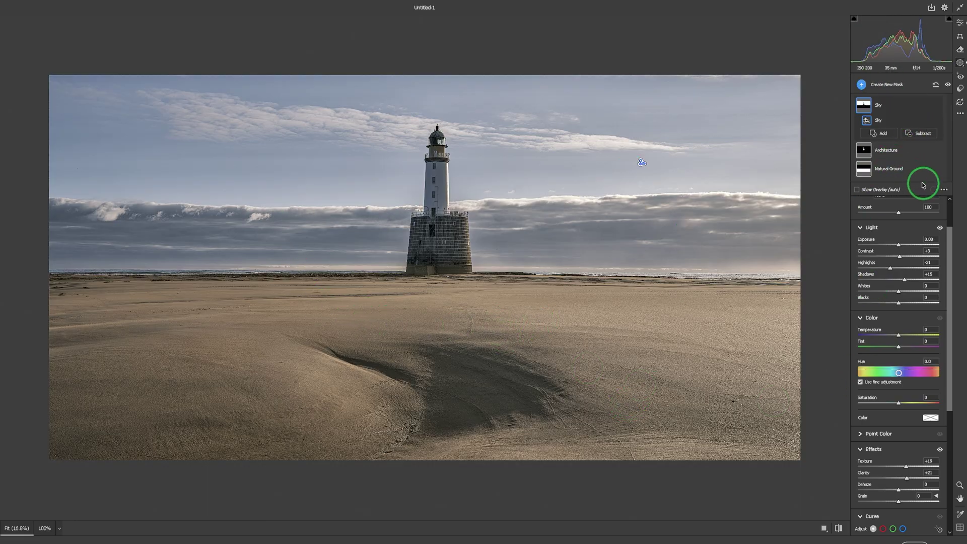
# Select the Natural Ground mask and warm the sand with Temperature +14 and Hue -3.5
pyautogui.click(885, 170)
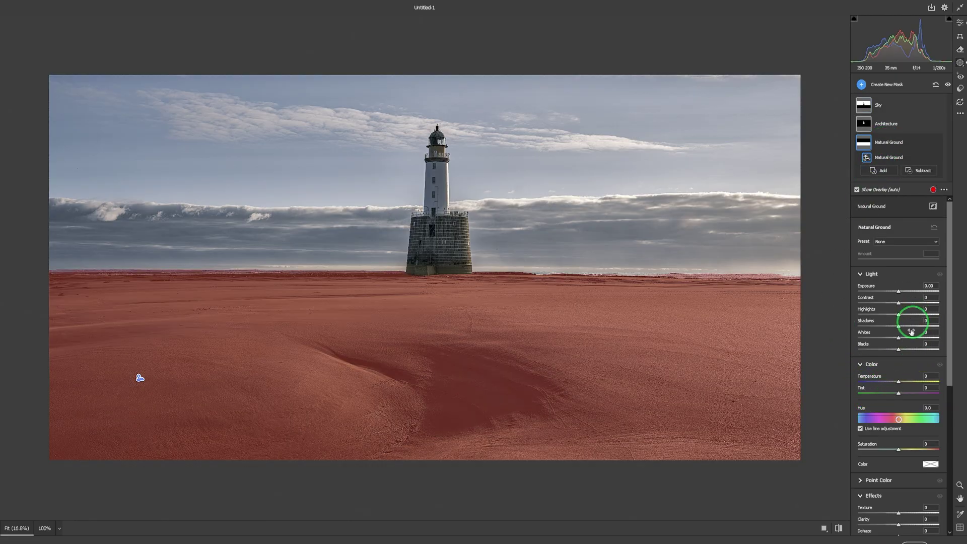
pyautogui.moveTo(899, 383); pyautogui.dragTo(904, 383)
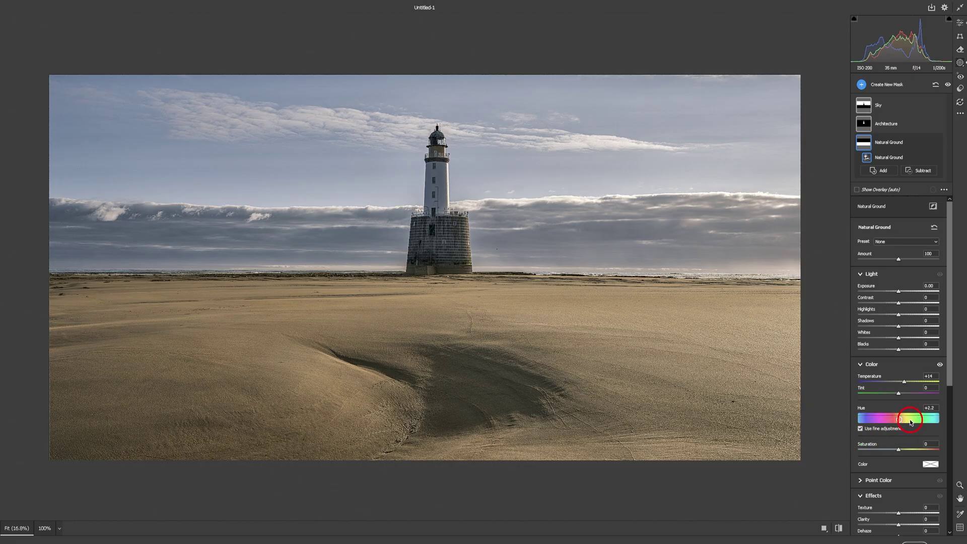
pyautogui.moveTo(912, 422); pyautogui.dragTo(889, 423)
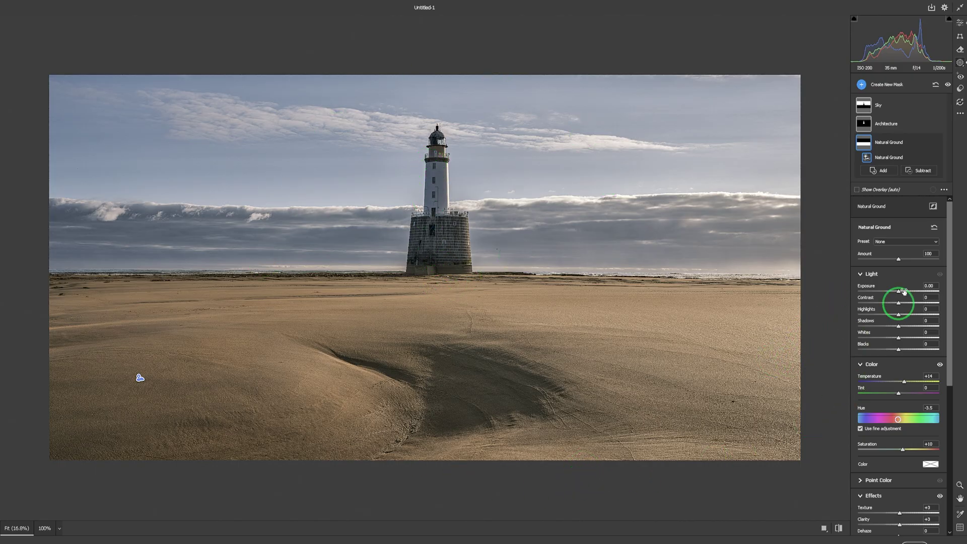
# Add a level linear gradient over the foreground sand with Exposure -0.45 and Shadows +27
pyautogui.click(861, 85)
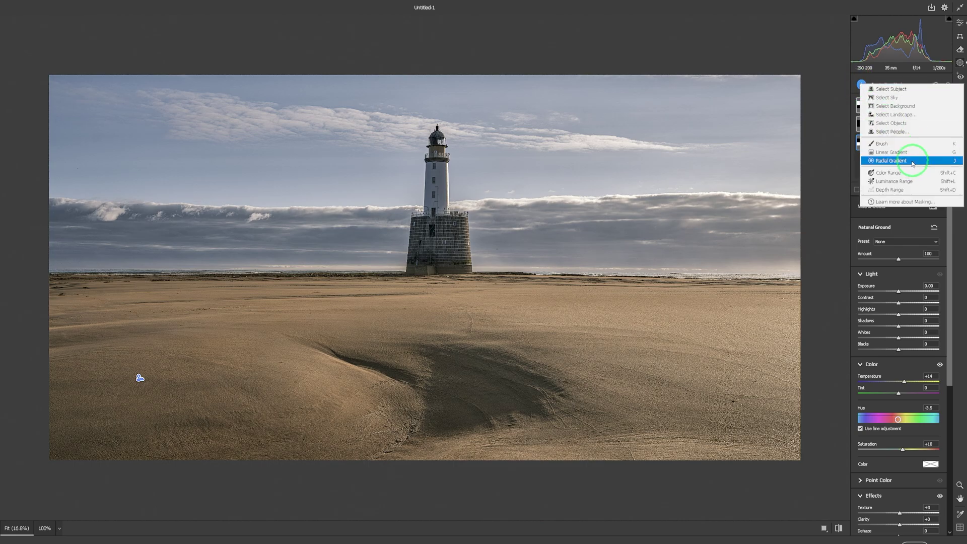
pyautogui.click(909, 151)
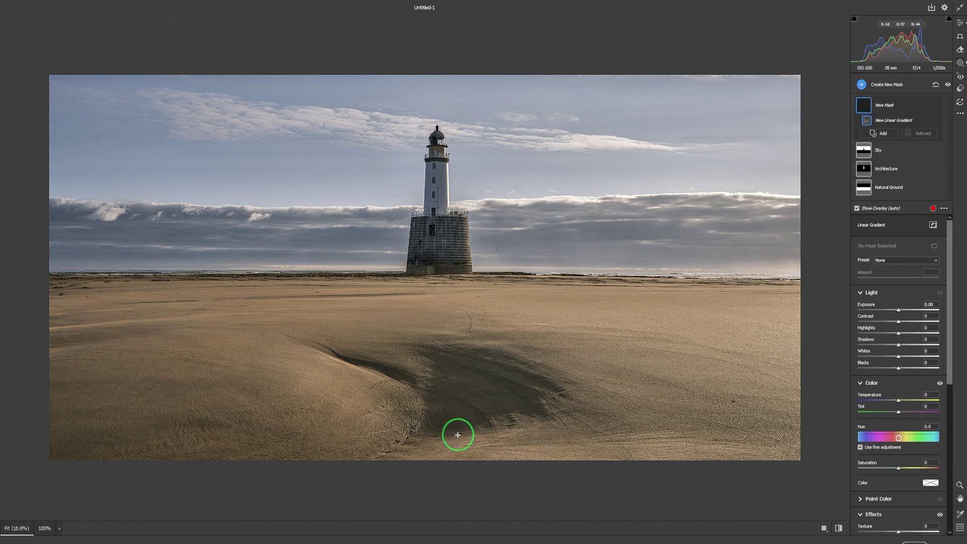
pyautogui.moveTo(458, 435); pyautogui.dragTo(463, 337)
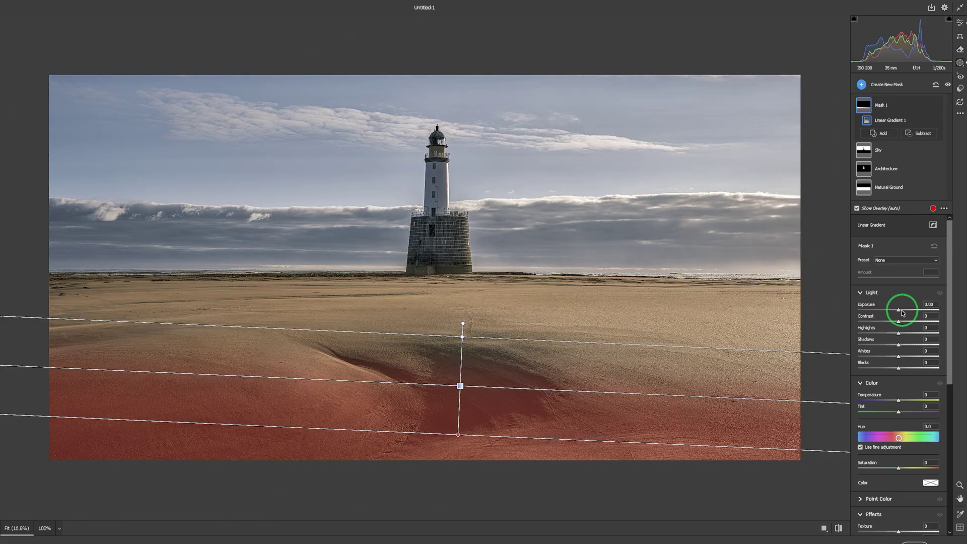
pyautogui.moveTo(898, 309); pyautogui.dragTo(895, 312)
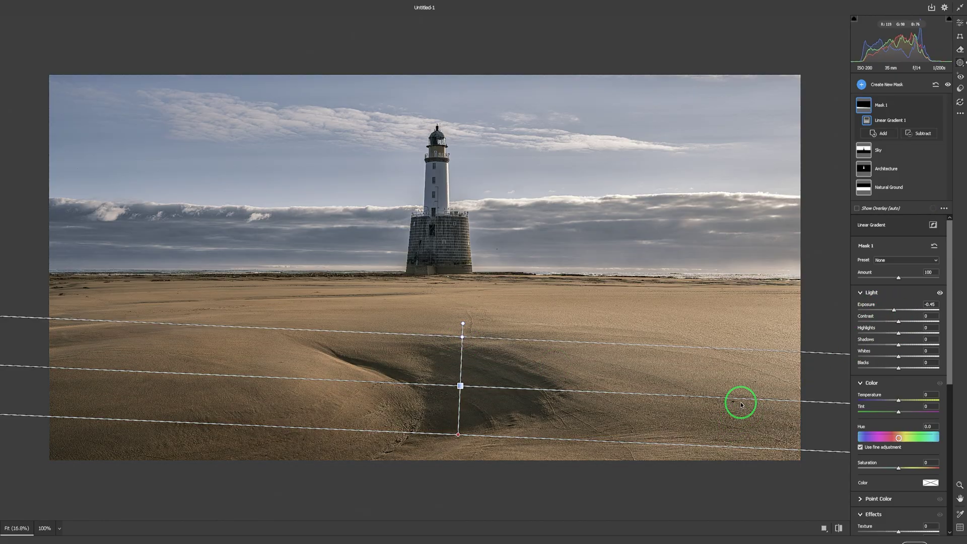
pyautogui.moveTo(741, 401); pyautogui.dragTo(745, 386)
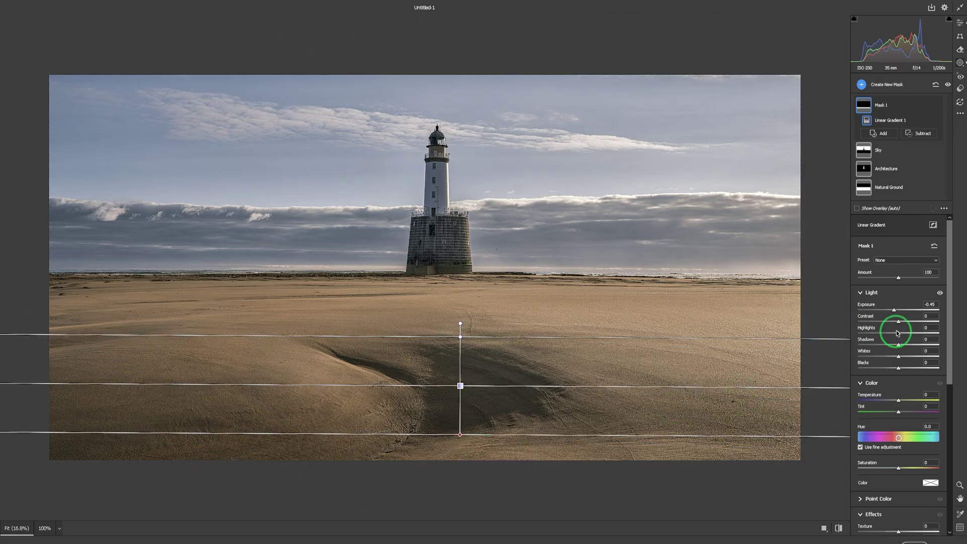
pyautogui.moveTo(899, 345); pyautogui.dragTo(910, 344)
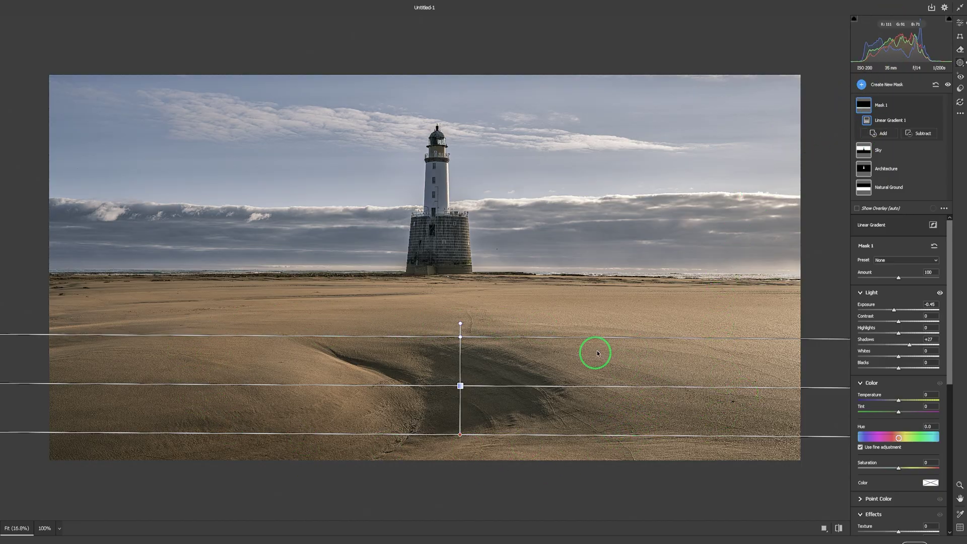
# Add a wide radial gradient ellipse across the horizon band, raising its exposure to +0.30
pyautogui.click(862, 85)
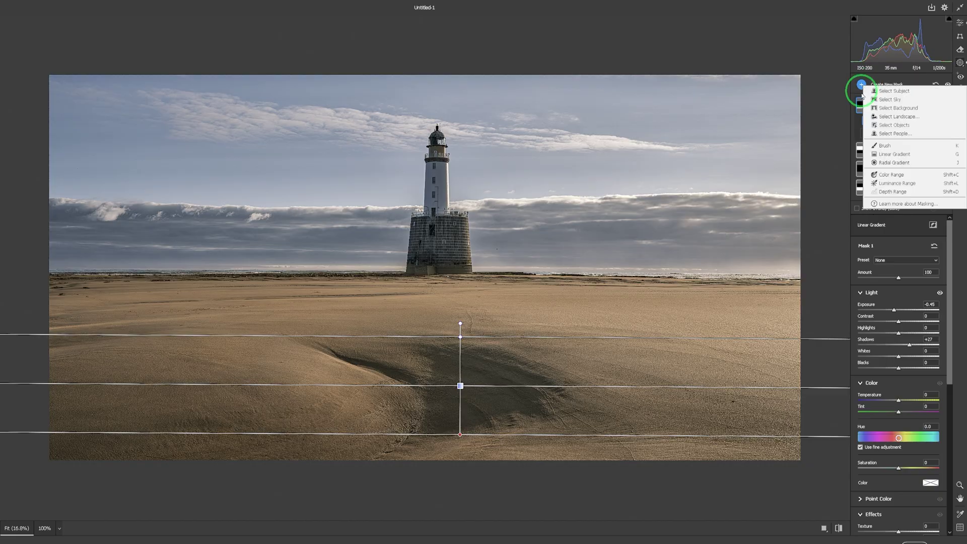
pyautogui.click(895, 163)
pyautogui.moveTo(427, 290); pyautogui.dragTo(648, 300)
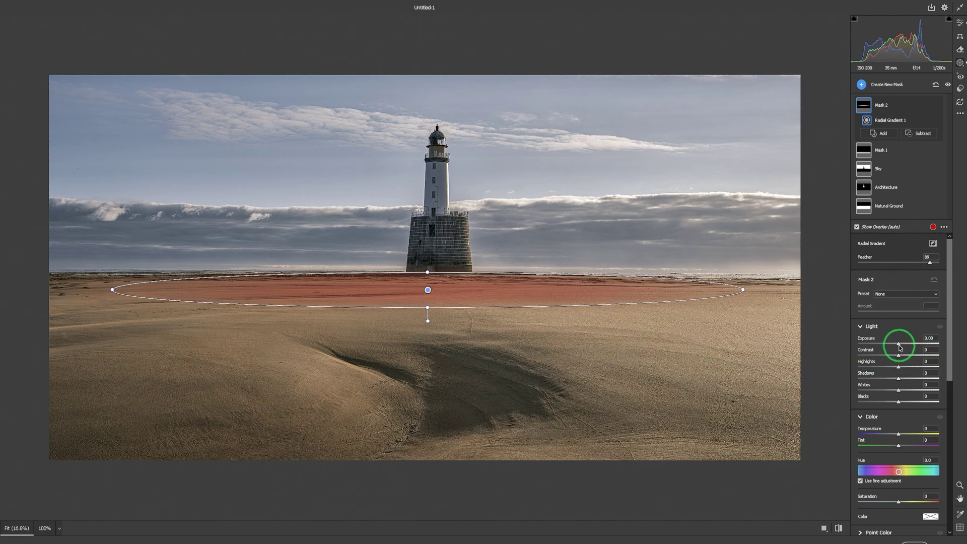
pyautogui.moveTo(900, 347); pyautogui.dragTo(900, 348)
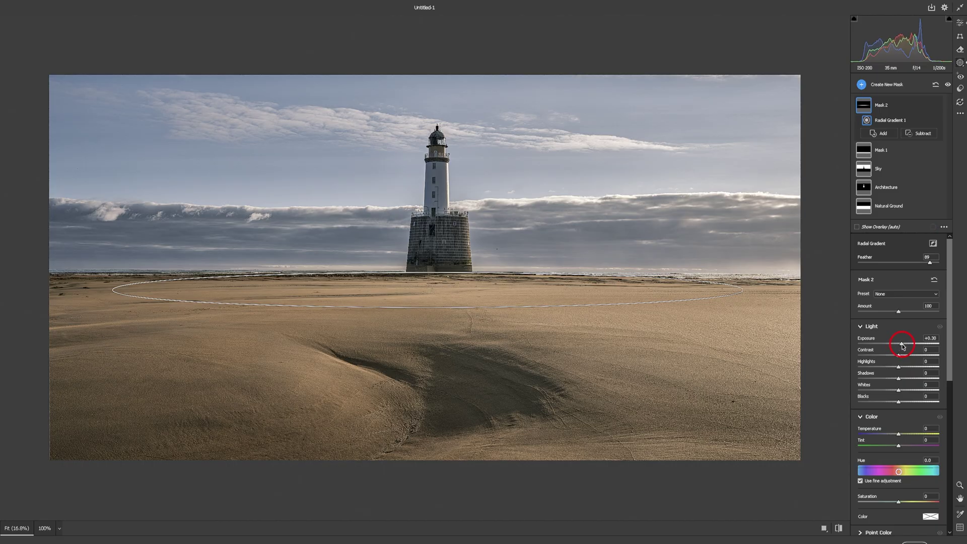
pyautogui.moveTo(903, 346); pyautogui.dragTo(901, 346)
pyautogui.click(862, 86)
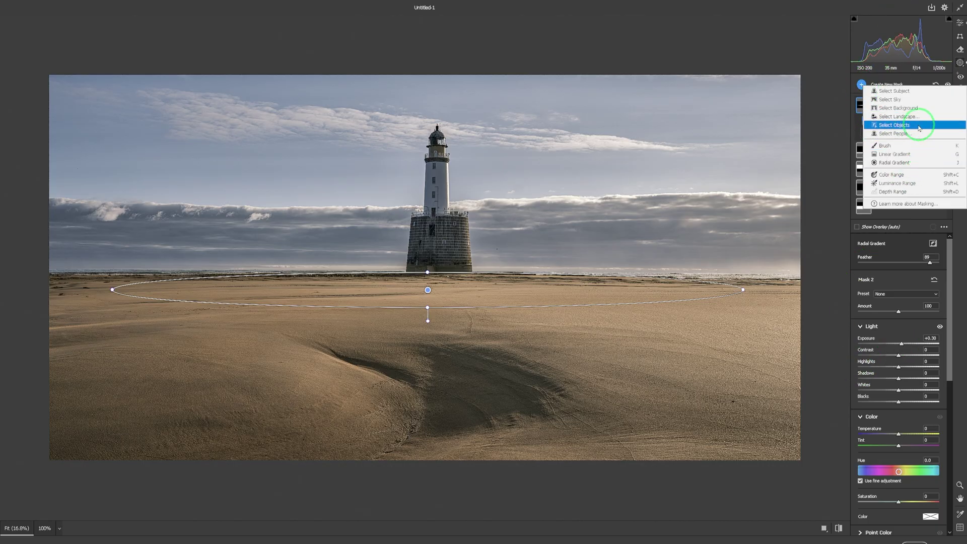
pyautogui.click(897, 164)
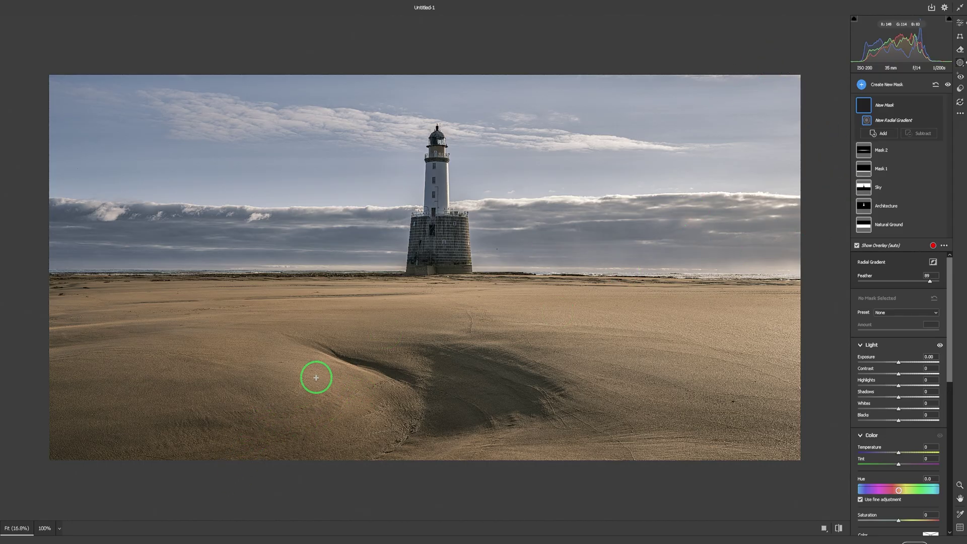
pyautogui.moveTo(316, 378); pyautogui.dragTo(352, 389)
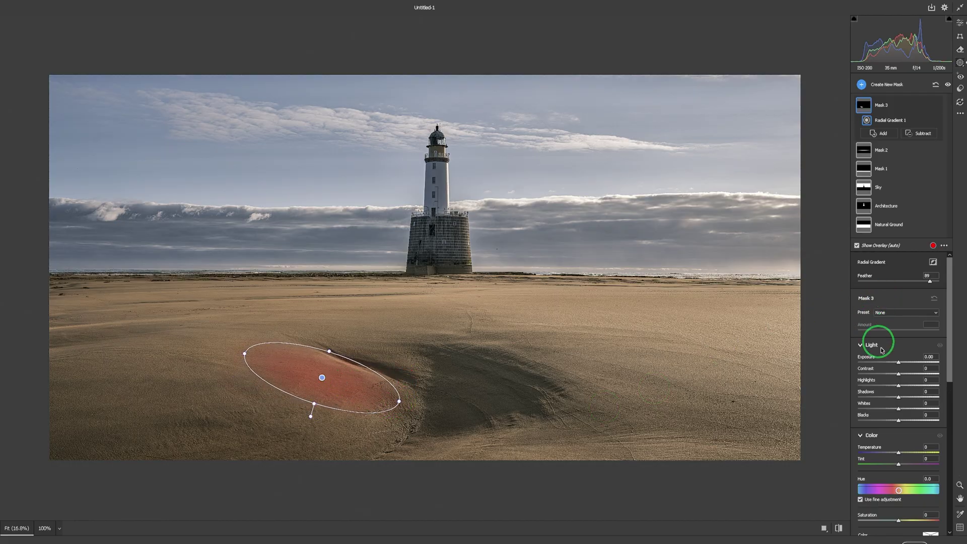
pyautogui.moveTo(899, 362); pyautogui.dragTo(899, 365)
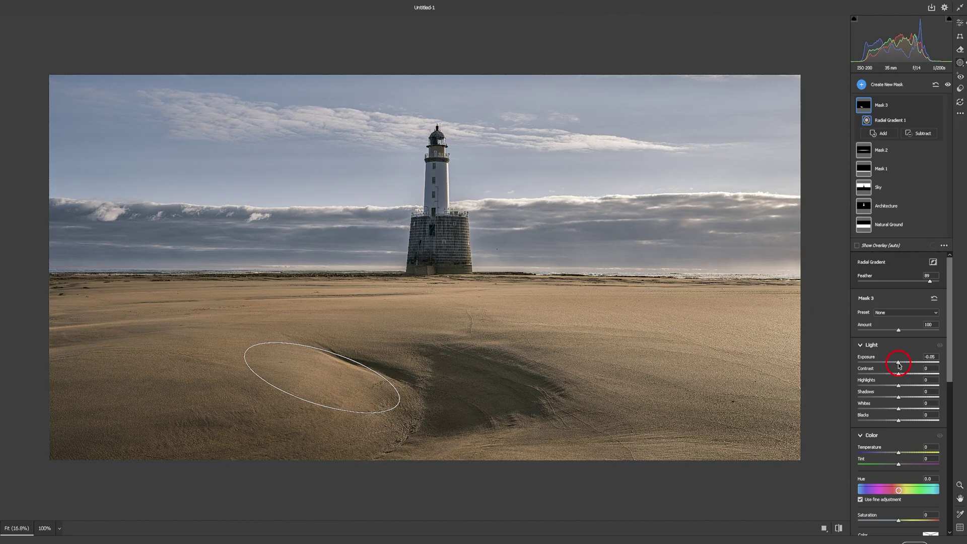
pyautogui.moveTo(899, 366); pyautogui.dragTo(900, 364)
pyautogui.moveTo(871, 331)
pyautogui.mouseDown()
pyautogui.moveTo(842, 333)
pyautogui.moveTo(879, 332)
pyautogui.mouseUp()
pyautogui.moveTo(953, 331); pyautogui.dragTo(929, 333)
pyautogui.click(961, 24)
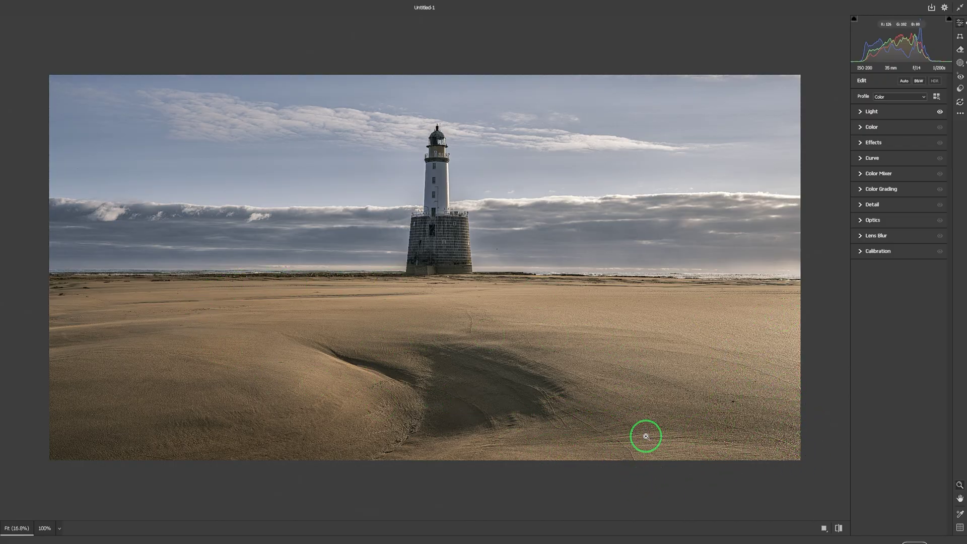
# Draw a new radial gradient mask over the lower-right foreground sand
pyautogui.moveTo(921, 26)
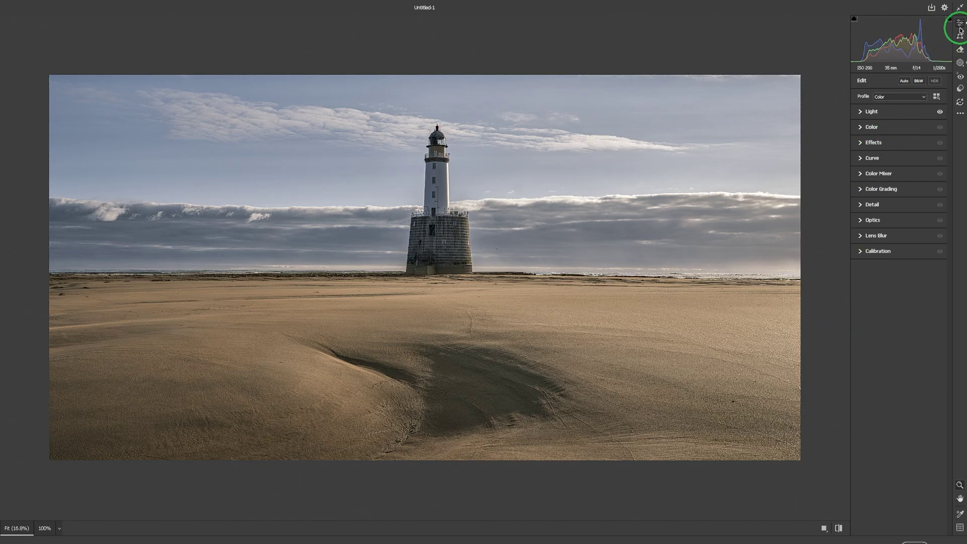
pyautogui.click(960, 64)
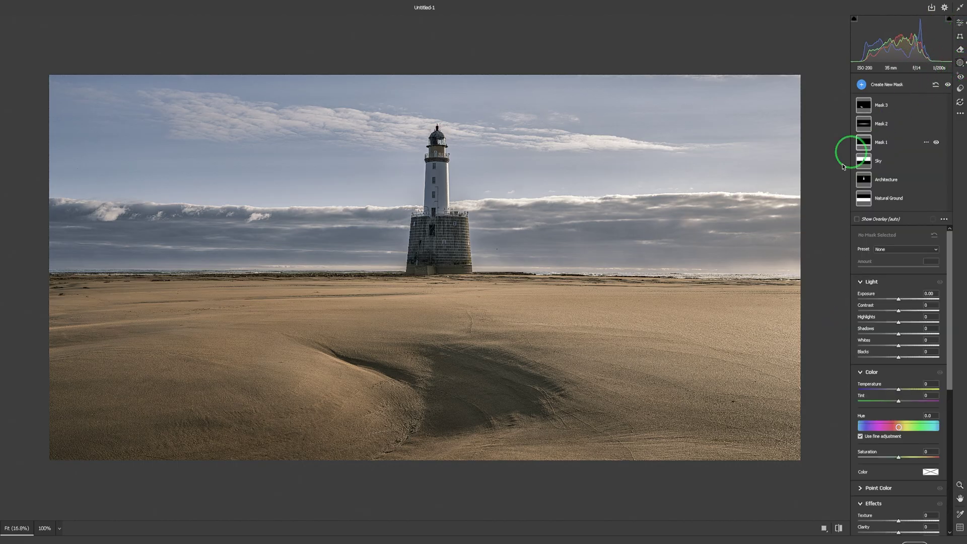
pyautogui.click(861, 84)
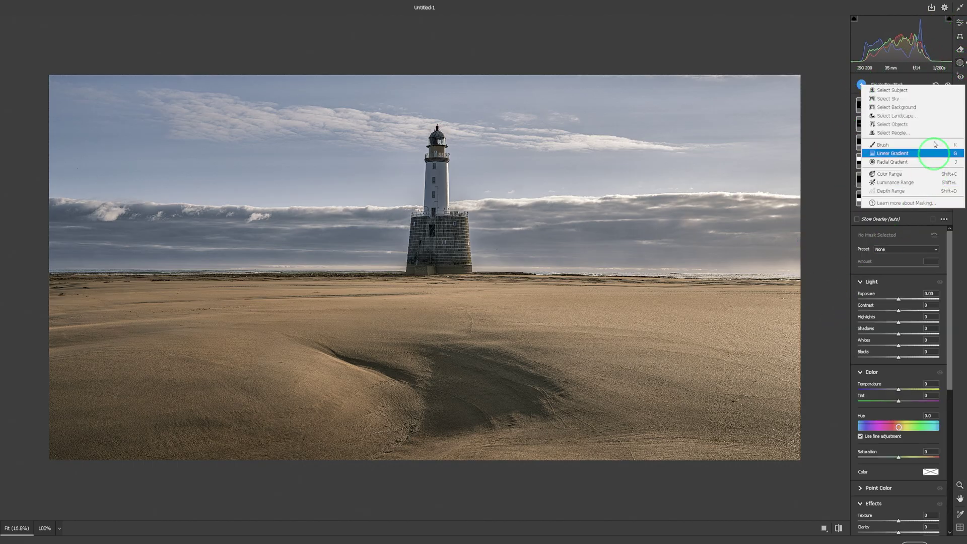
pyautogui.click(892, 162)
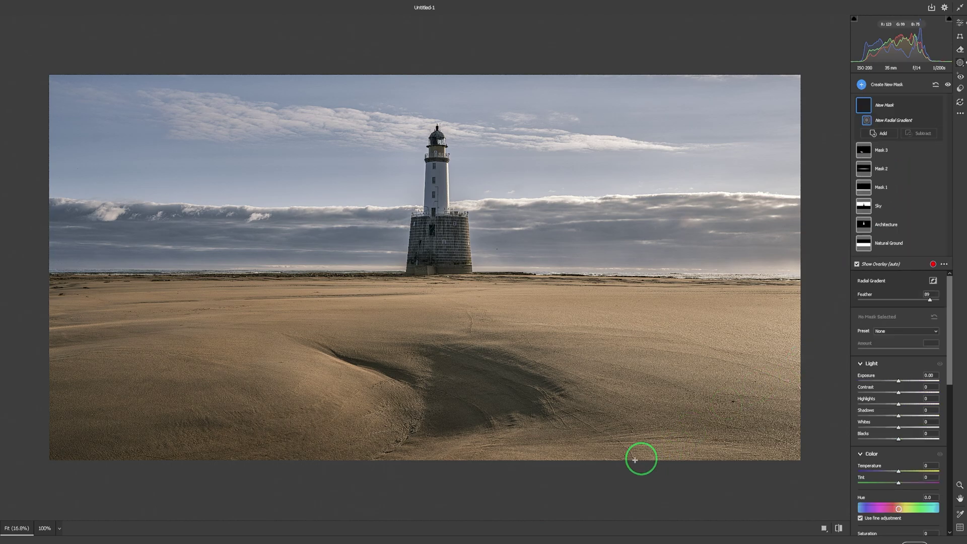
pyautogui.moveTo(633, 470); pyautogui.dragTo(807, 489)
# Set the sand mask to -0.50 exposure, stretching and tilting the ellipse to fit
pyautogui.moveTo(734, 488); pyautogui.dragTo(737, 485)
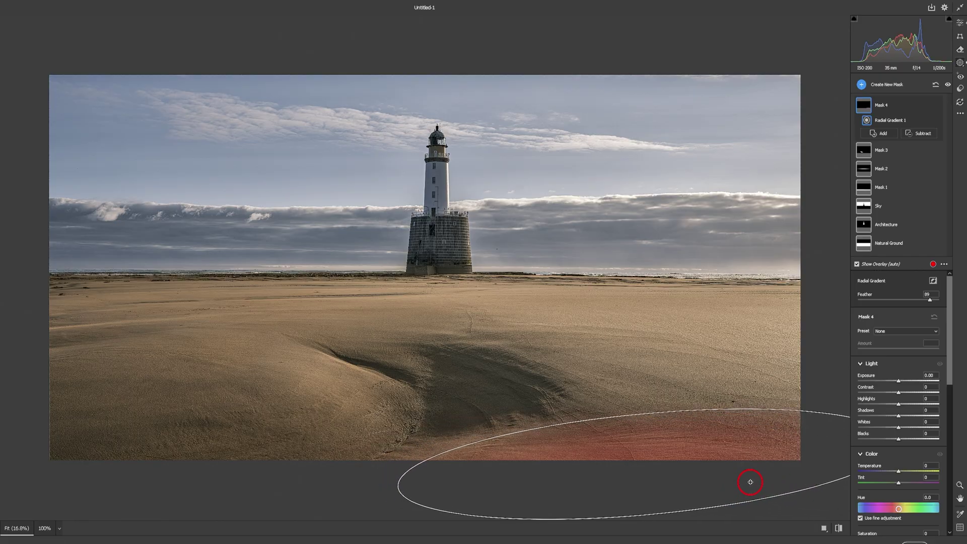
pyautogui.moveTo(752, 483); pyautogui.dragTo(842, 460)
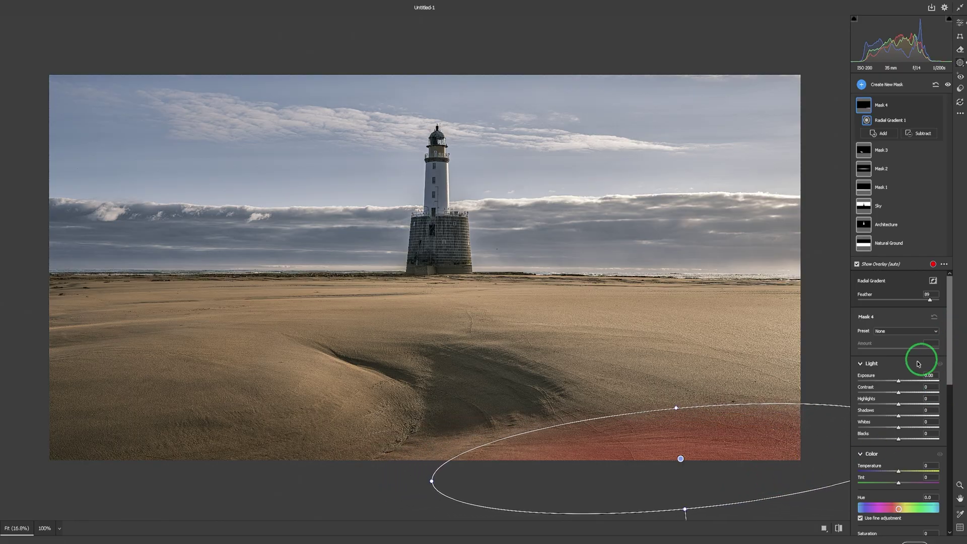
pyautogui.click(898, 381)
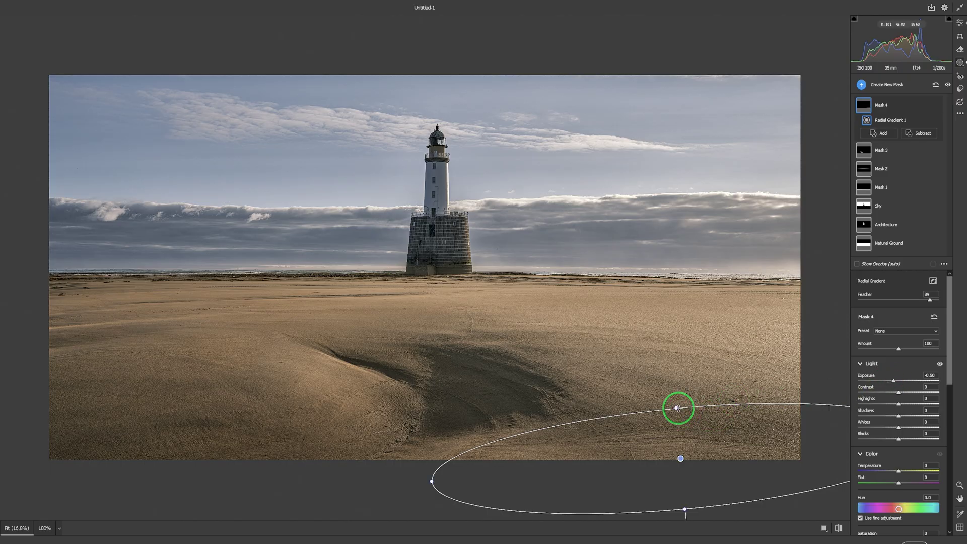
pyautogui.moveTo(677, 406); pyautogui.dragTo(676, 405)
pyautogui.moveTo(791, 511); pyautogui.dragTo(542, 495)
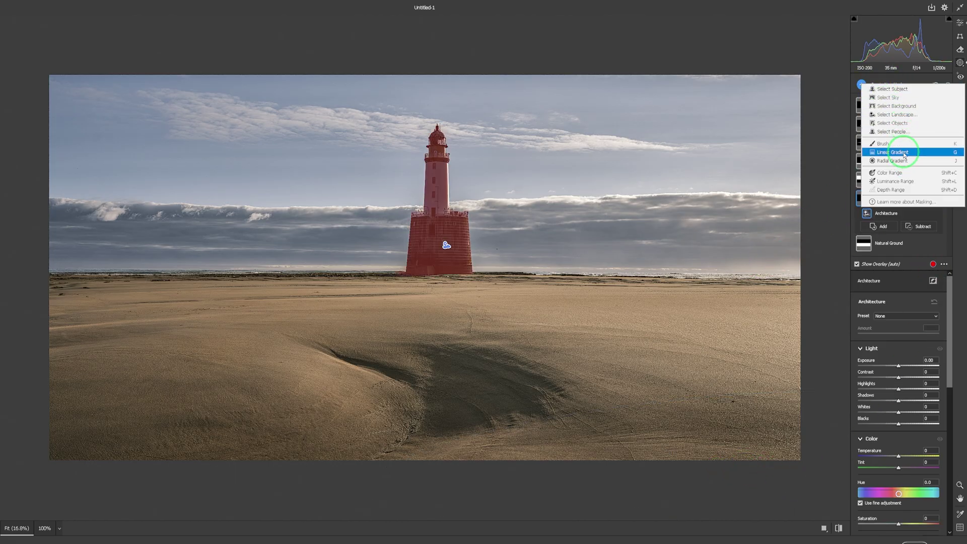
# Add a linear gradient from the sky top down to the lighthouse with Exposure -0.35 and Clarity +11
pyautogui.click(904, 155)
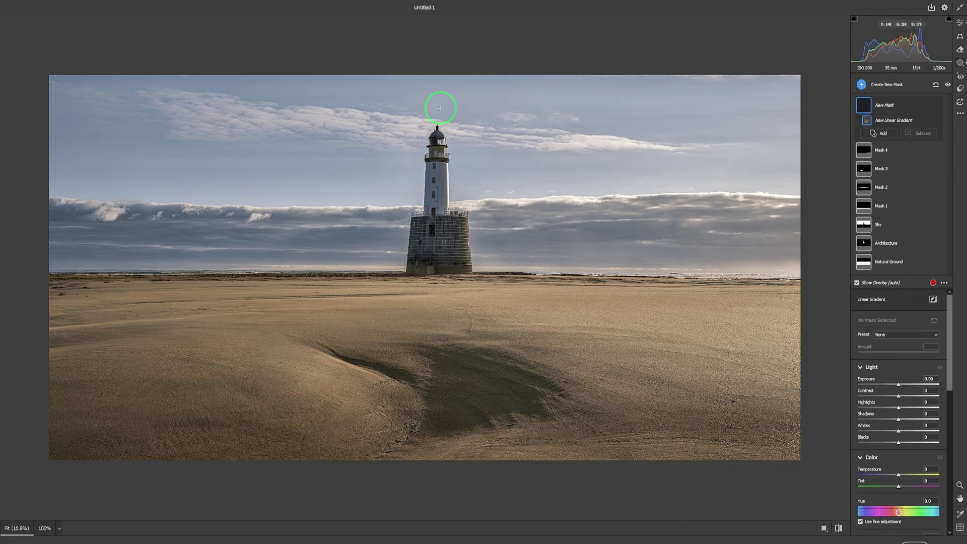
pyautogui.moveTo(441, 107); pyautogui.dragTo(441, 212)
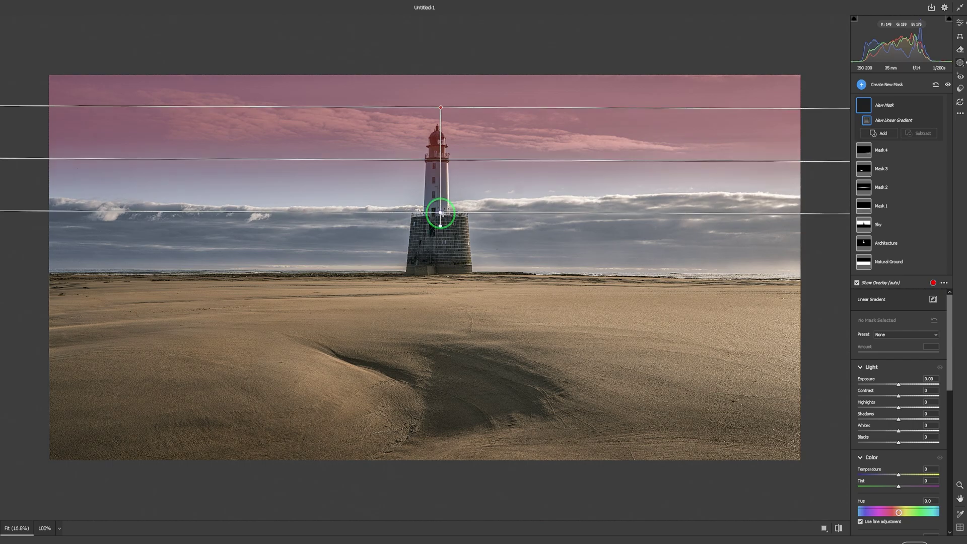
pyautogui.click(899, 386)
pyautogui.moveTo(899, 386); pyautogui.dragTo(899, 388)
pyautogui.scroll(-3, 916, 442)
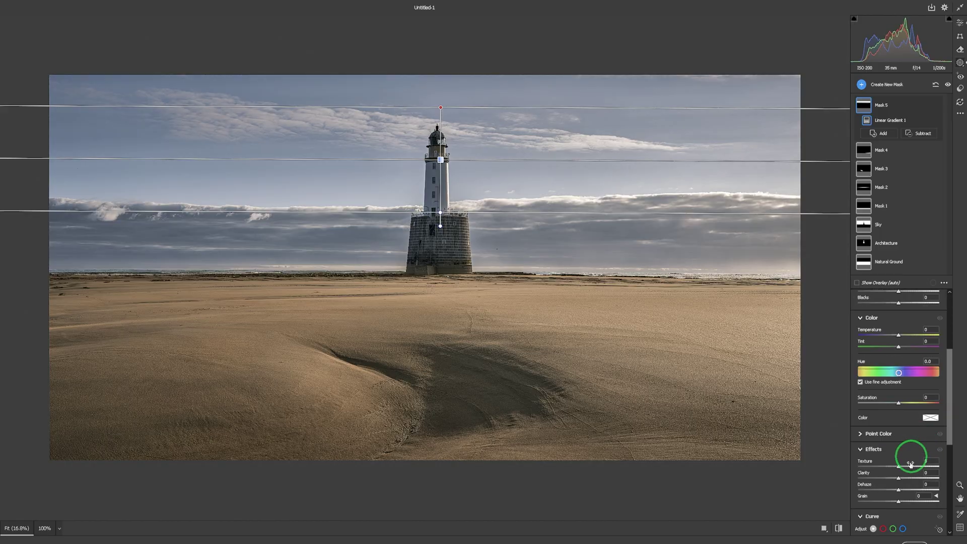
pyautogui.click(899, 478)
pyautogui.moveTo(903, 480); pyautogui.dragTo(907, 480)
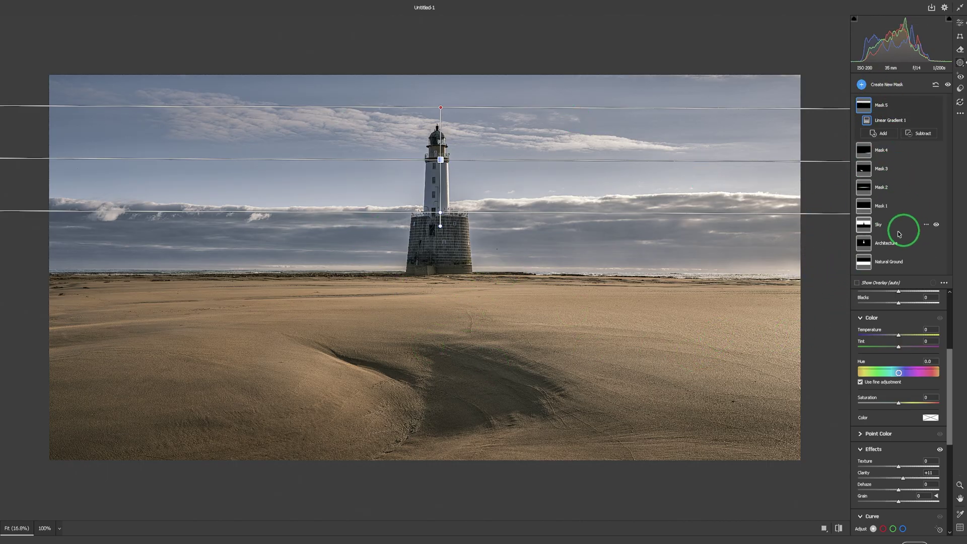
# On the Architecture mask, set lighthouse Contrast +19, Highlights +32 and Shadows +17
pyautogui.click(866, 245)
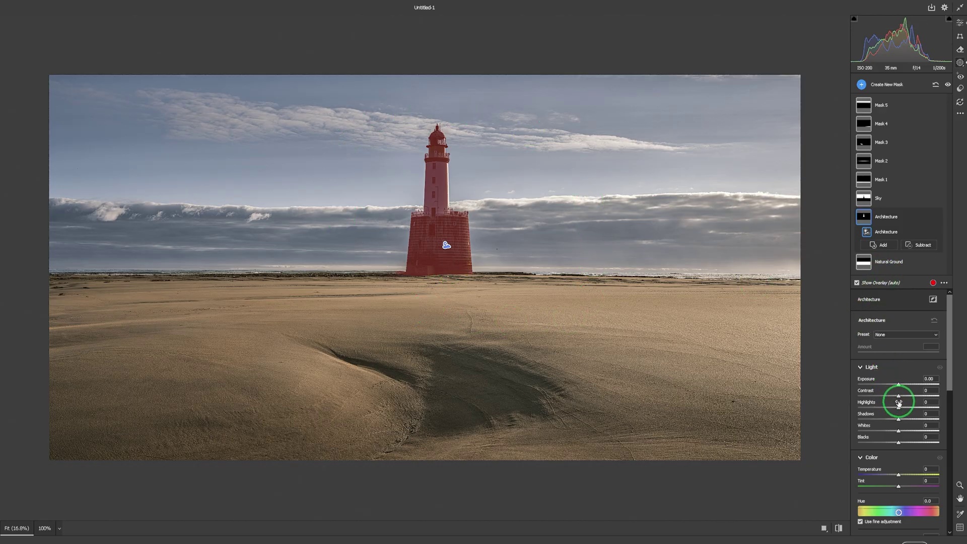
pyautogui.click(900, 422)
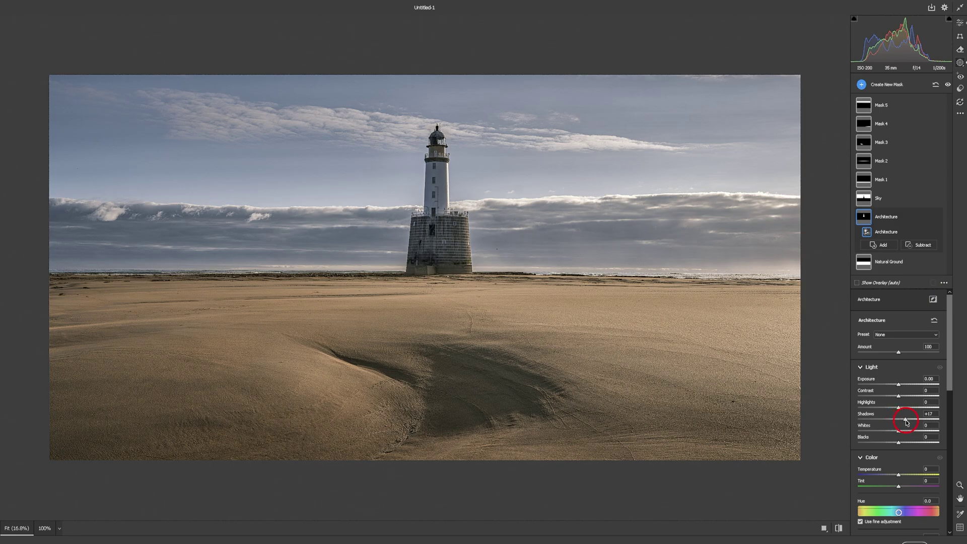
pyautogui.moveTo(907, 421)
pyautogui.mouseDown()
pyautogui.moveTo(919, 421)
pyautogui.moveTo(907, 420)
pyautogui.mouseUp()
pyautogui.click(899, 398)
pyautogui.click(899, 385)
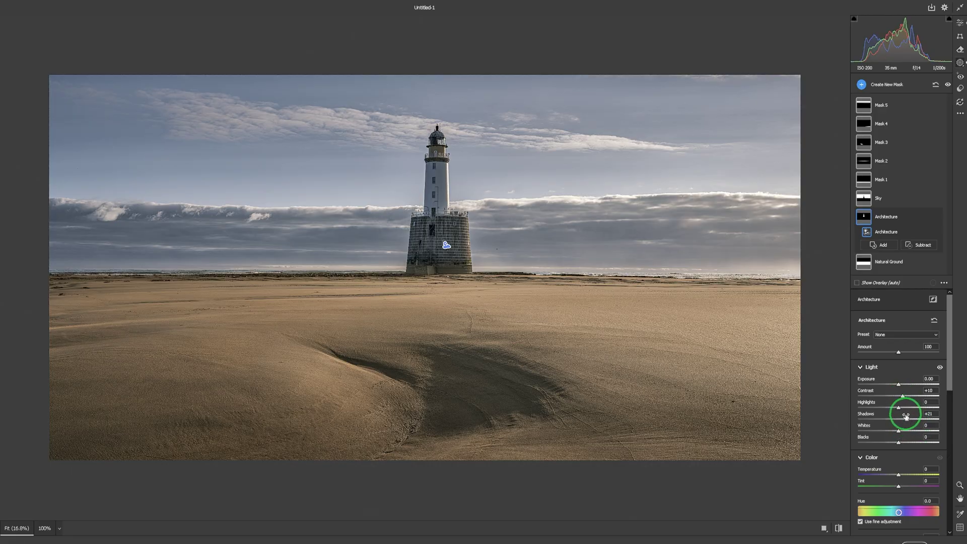
pyautogui.moveTo(906, 420)
pyautogui.mouseDown()
pyautogui.moveTo(907, 398)
pyautogui.moveTo(913, 411)
pyautogui.mouseUp()
pyautogui.moveTo(912, 403); pyautogui.dragTo(913, 403)
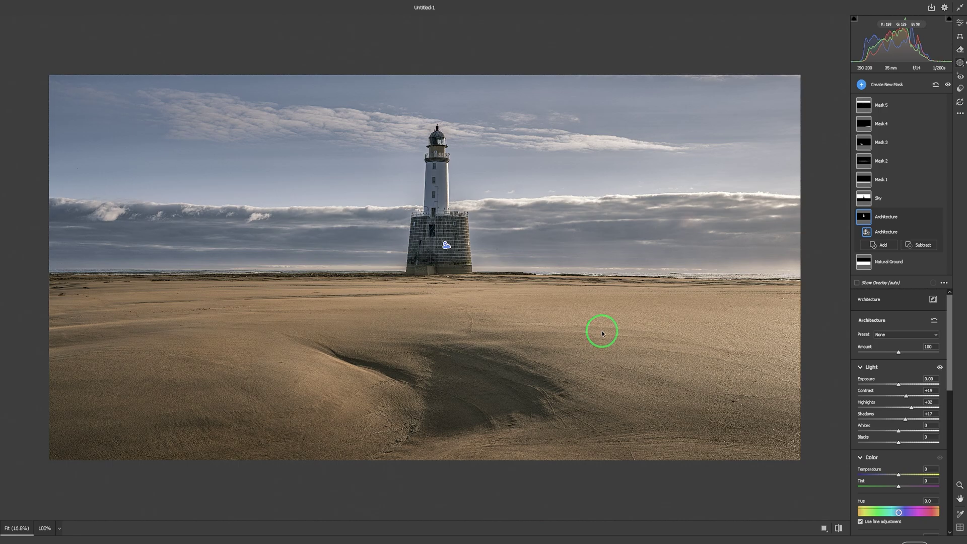
# Give the lighthouse Texture and Clarity of +7
pyautogui.scroll(-3, 887, 432)
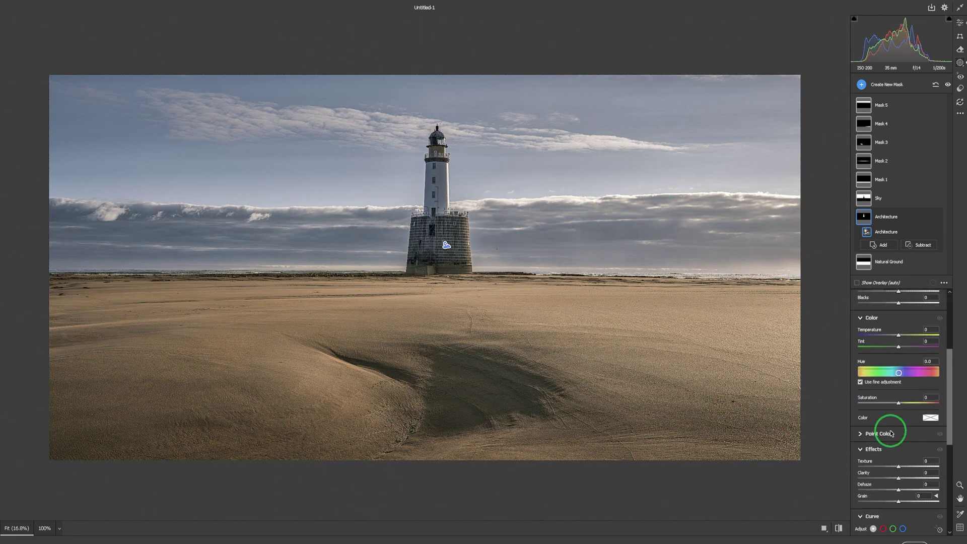
pyautogui.moveTo(898, 478); pyautogui.dragTo(899, 479)
pyautogui.moveTo(901, 478); pyautogui.dragTo(901, 467)
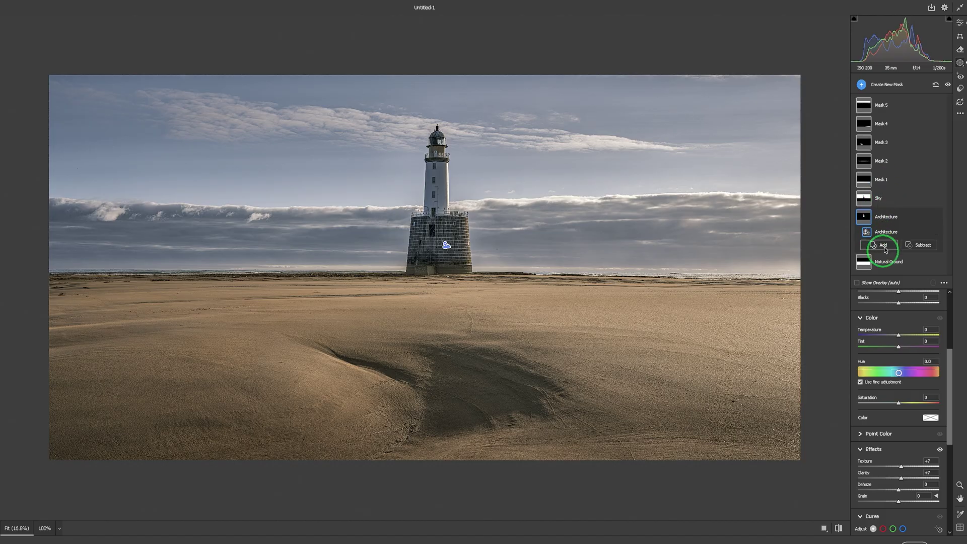
# Raise Mask 2's Shadows to +36 and leave masking for the main edit settings
pyautogui.click(894, 164)
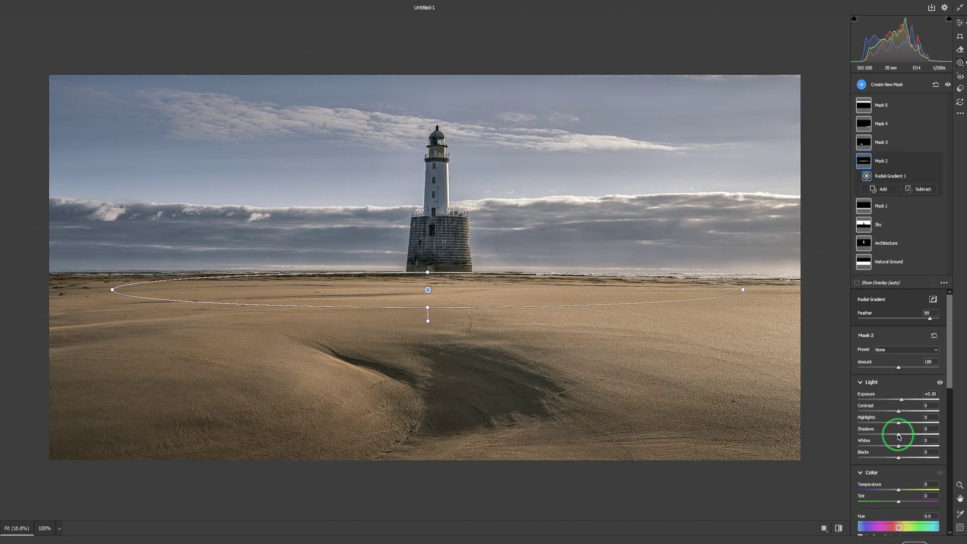
pyautogui.moveTo(899, 434); pyautogui.dragTo(899, 436)
pyautogui.moveTo(913, 432); pyautogui.dragTo(913, 432)
pyautogui.click(960, 24)
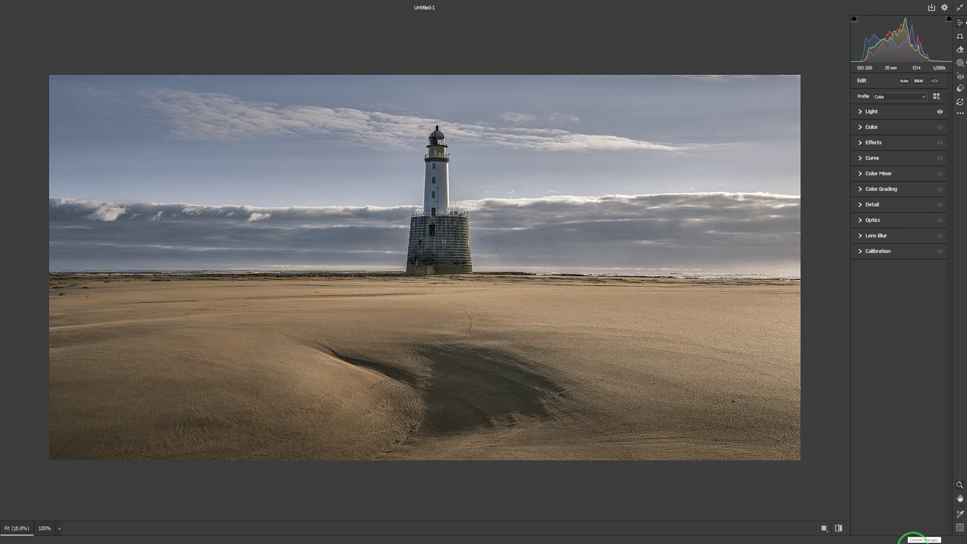
# Commit the Camera Raw edits and toggle Layer 1 copy to compare before and after toning
pyautogui.click(913, 538)
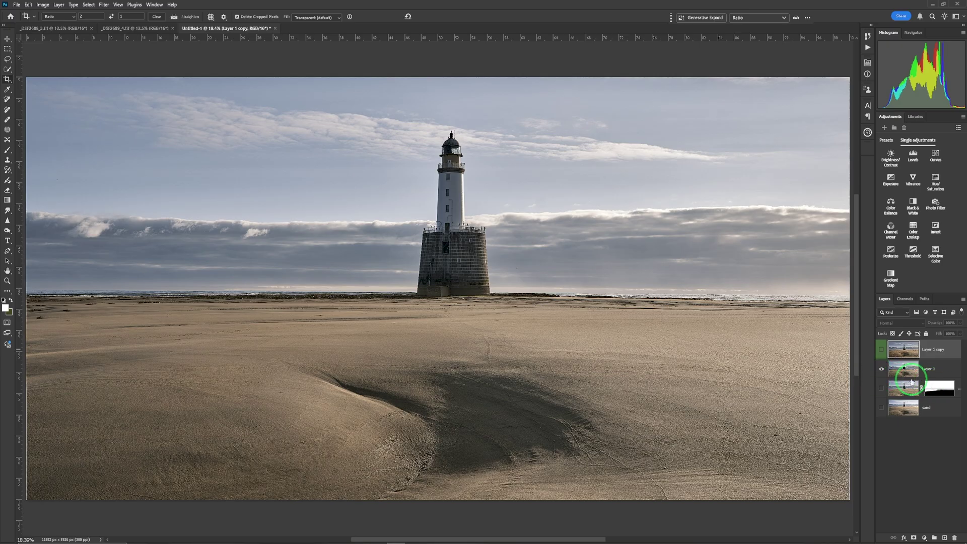
pyautogui.click(882, 350)
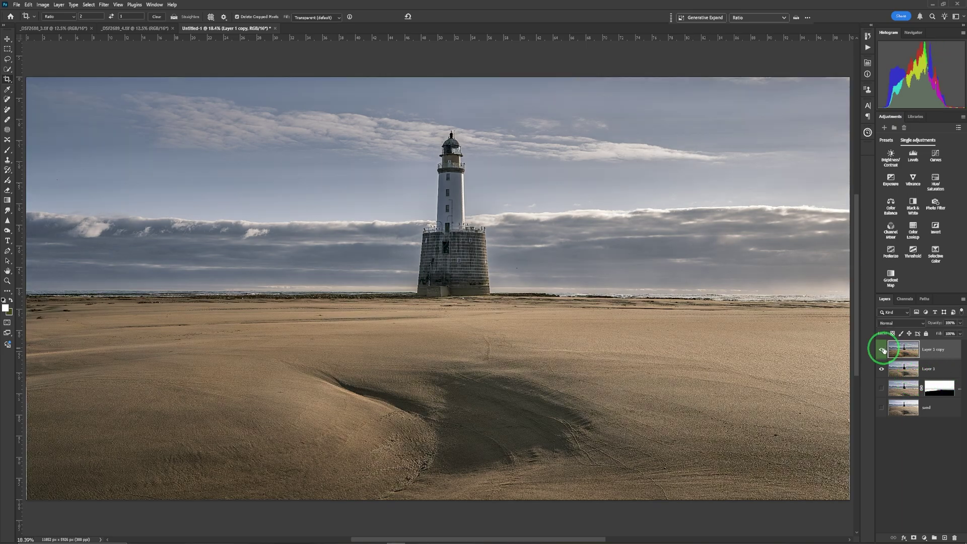
pyautogui.click(882, 350)
pyautogui.click(882, 349)
pyautogui.click(882, 350)
pyautogui.click(882, 350)
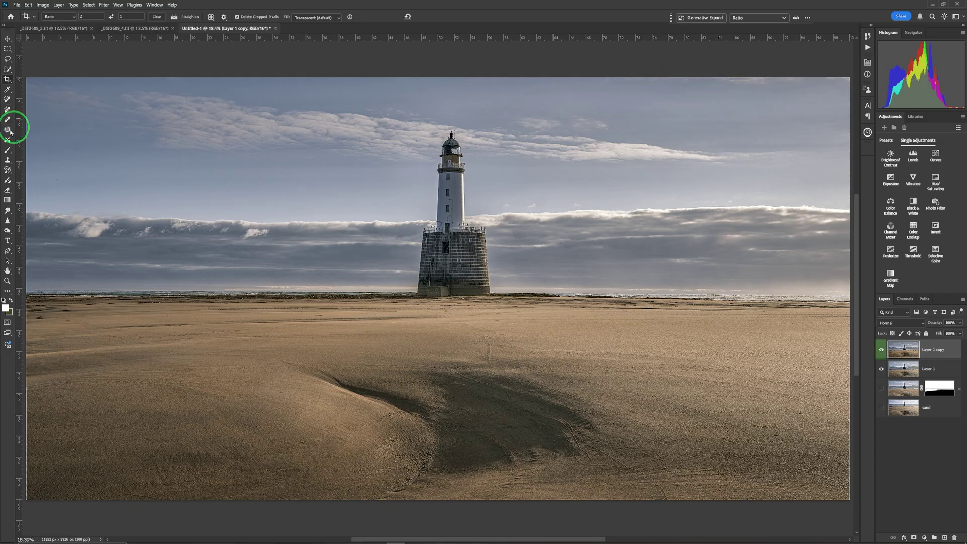
# Crop a small strip off the top of the image
pyautogui.click(445, 77)
pyautogui.moveTo(445, 78); pyautogui.dragTo(445, 82)
pyautogui.click(435, 17)
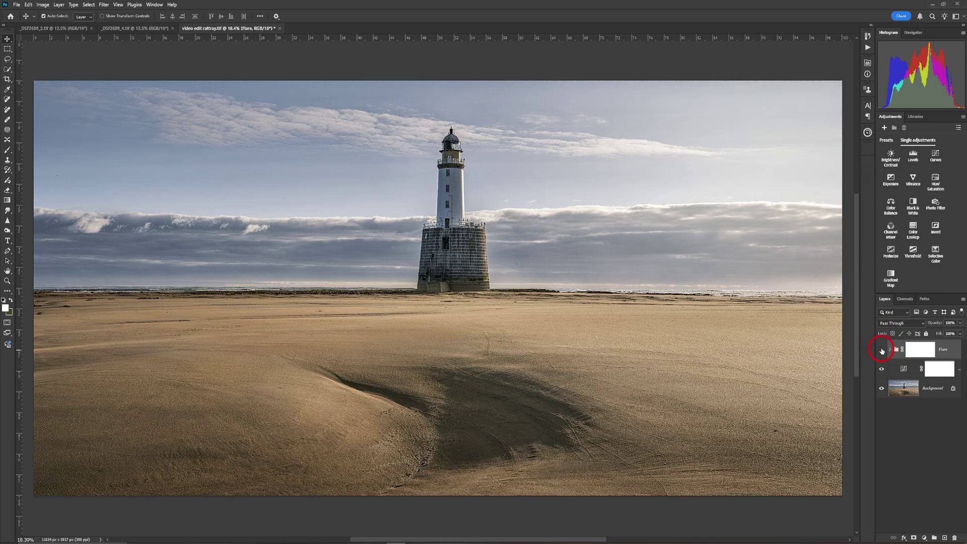
pyautogui.click(883, 350)
pyautogui.click(882, 350)
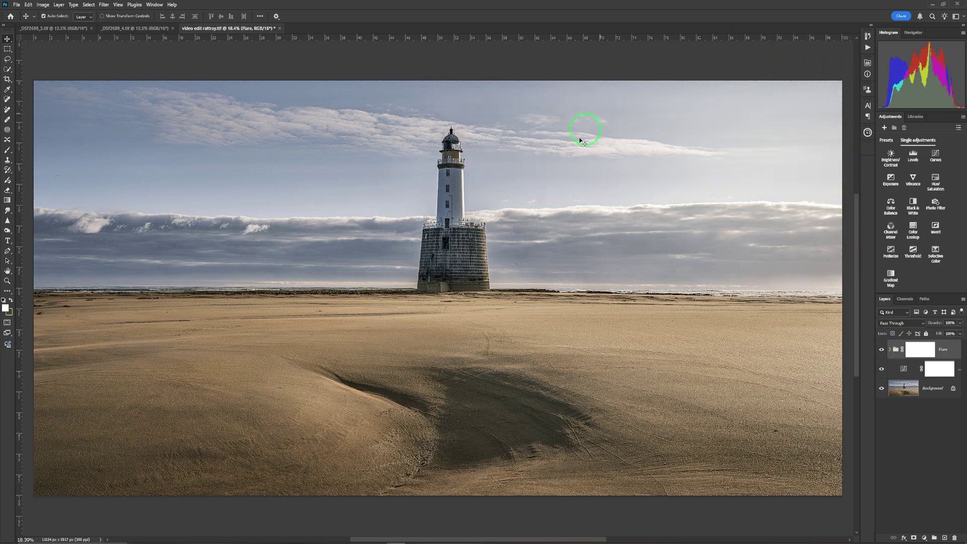